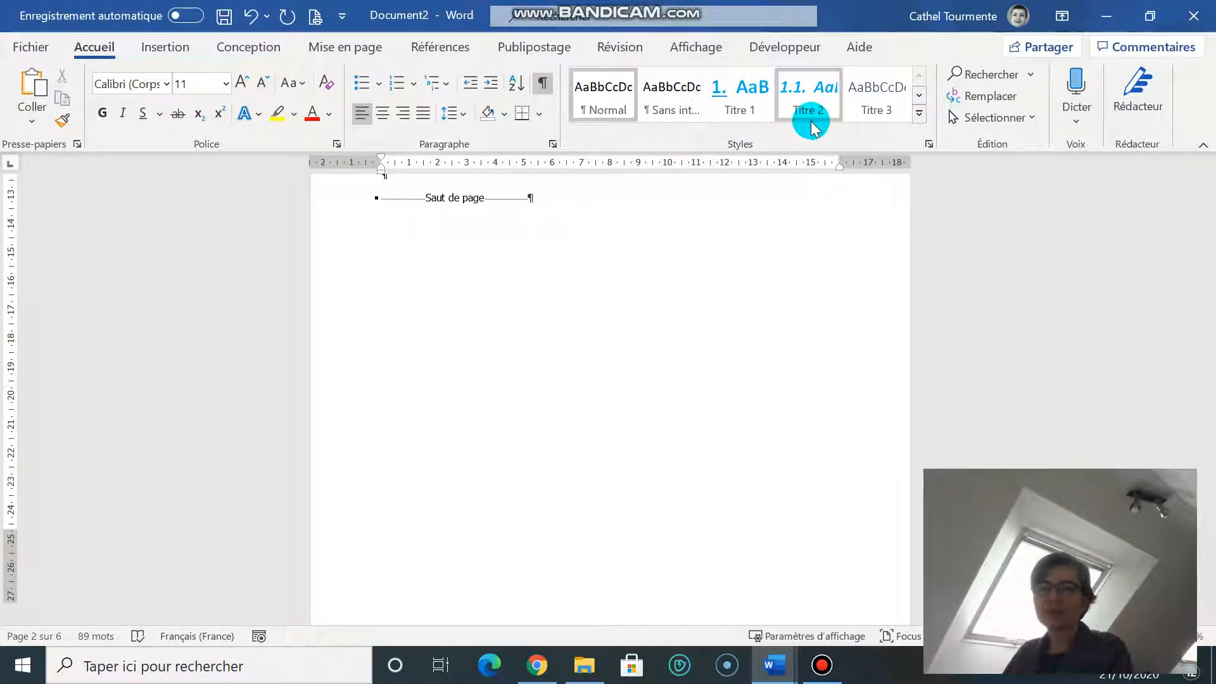
Step: Type '1.' before 'Mot d'accueil du Président' on page 3 to start a numbered list
{"action": "scroll", "coordinate": [759, 336], "scroll_direction": "down", "scroll_amount": 10}
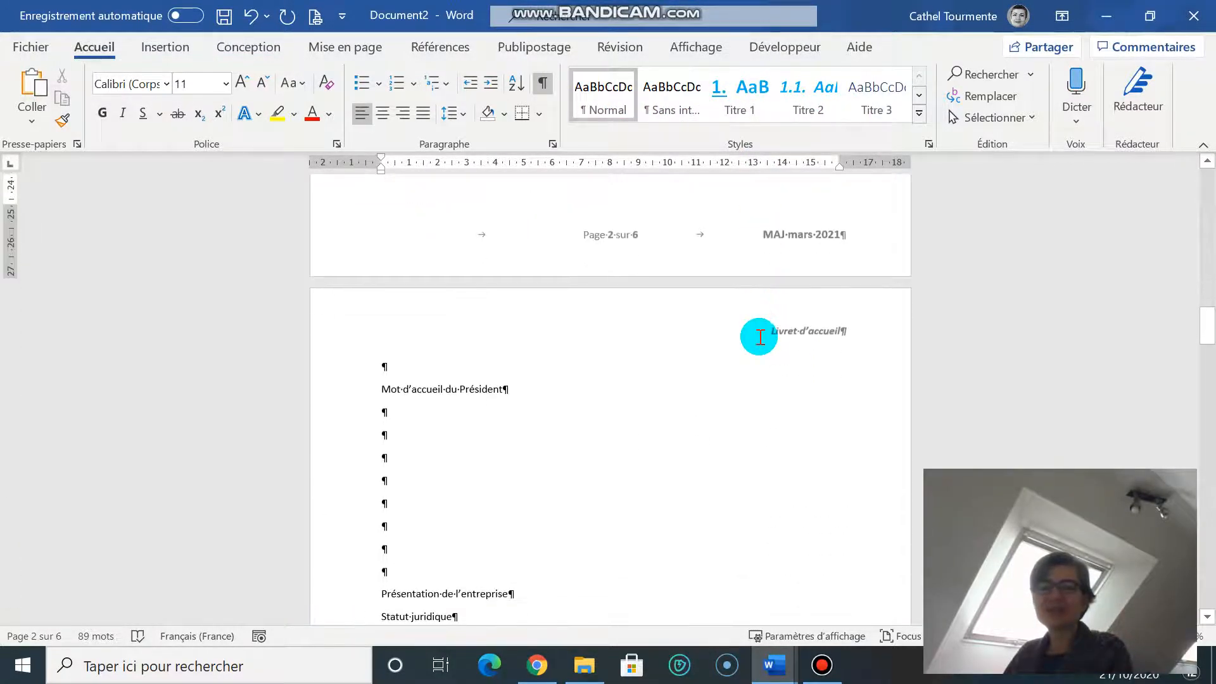
{"action": "scroll", "coordinate": [497, 279], "scroll_direction": "up", "scroll_amount": 3}
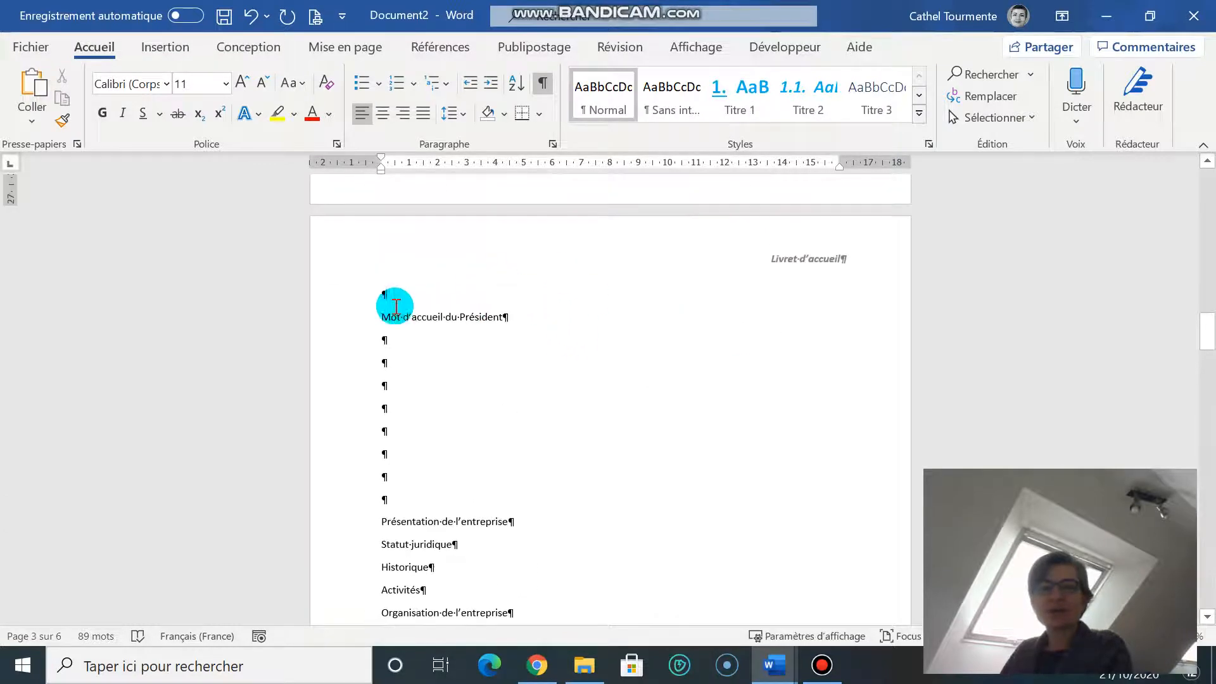
{"action": "left_click", "coordinate": [374, 318]}
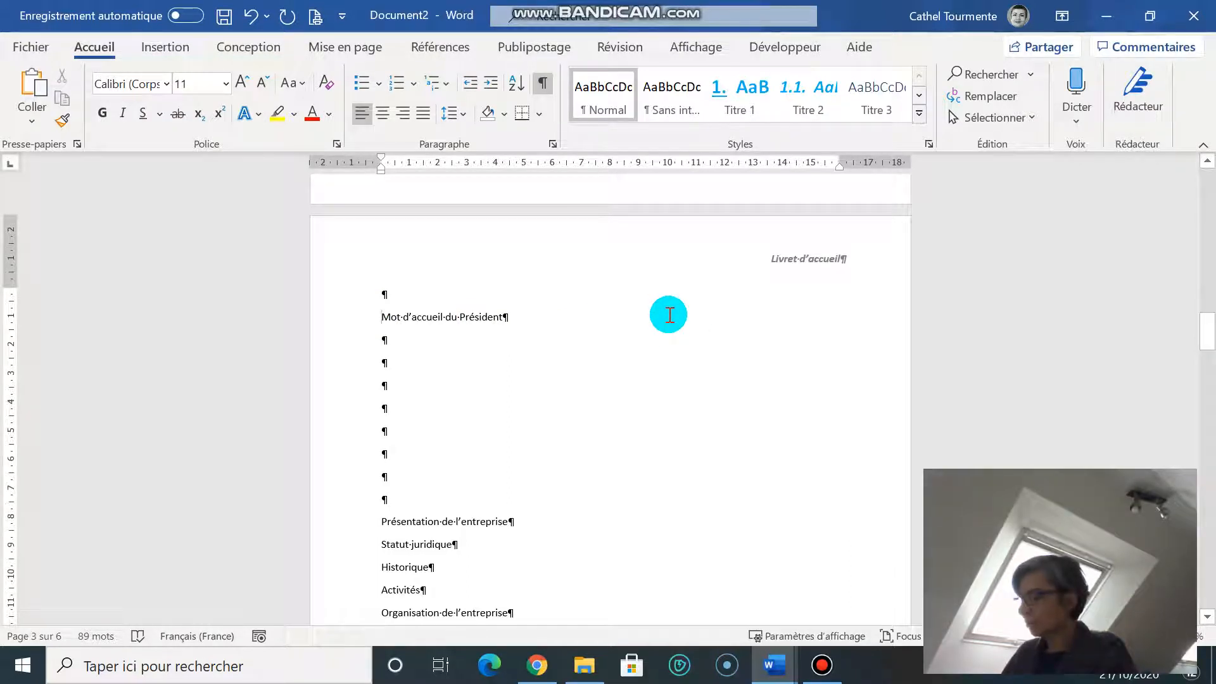
{"action": "type", "text": "1."}
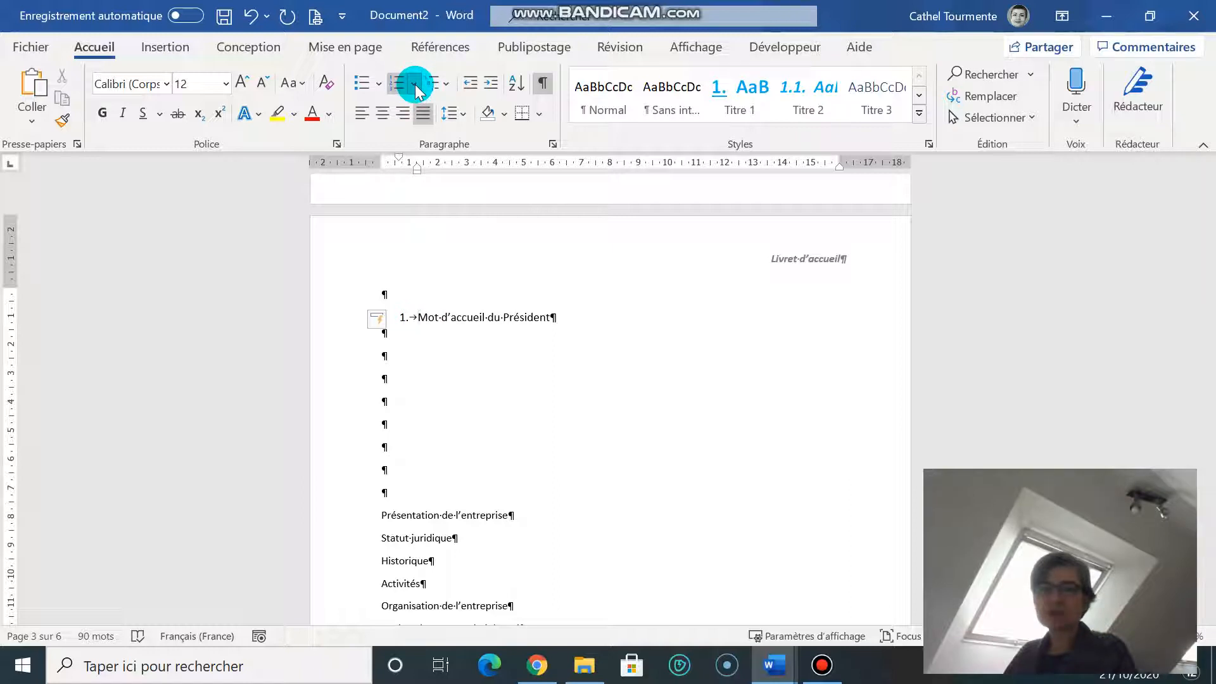
Step: Apply 1.1.1 multilevel numbering to 'Mot d'accueil du Président' and add an empty item 2 below
{"action": "left_click", "coordinate": [310, 320]}
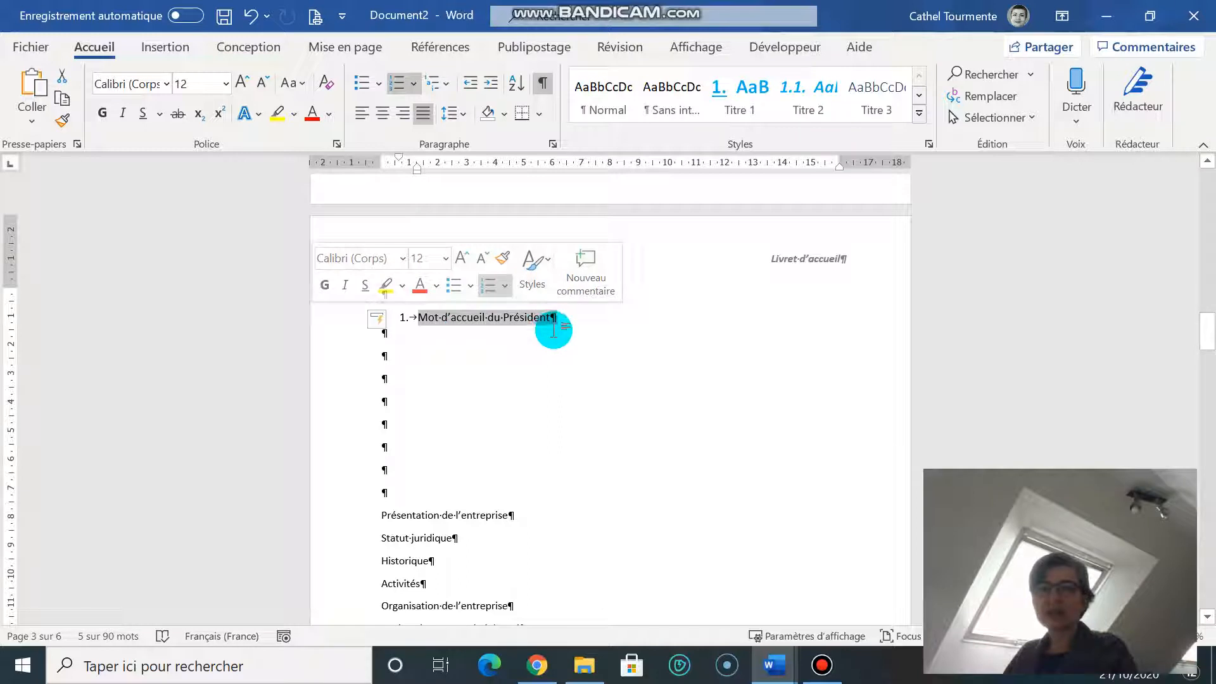
{"action": "left_click", "coordinate": [448, 88]}
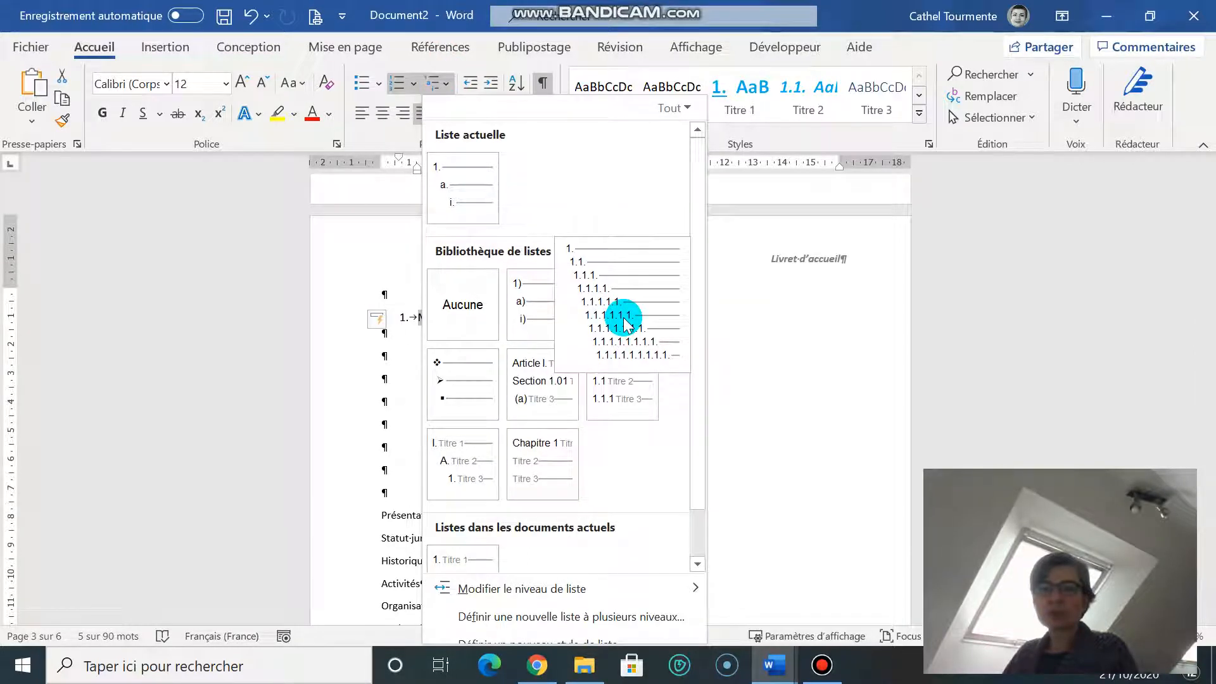
{"action": "left_click", "coordinate": [623, 314]}
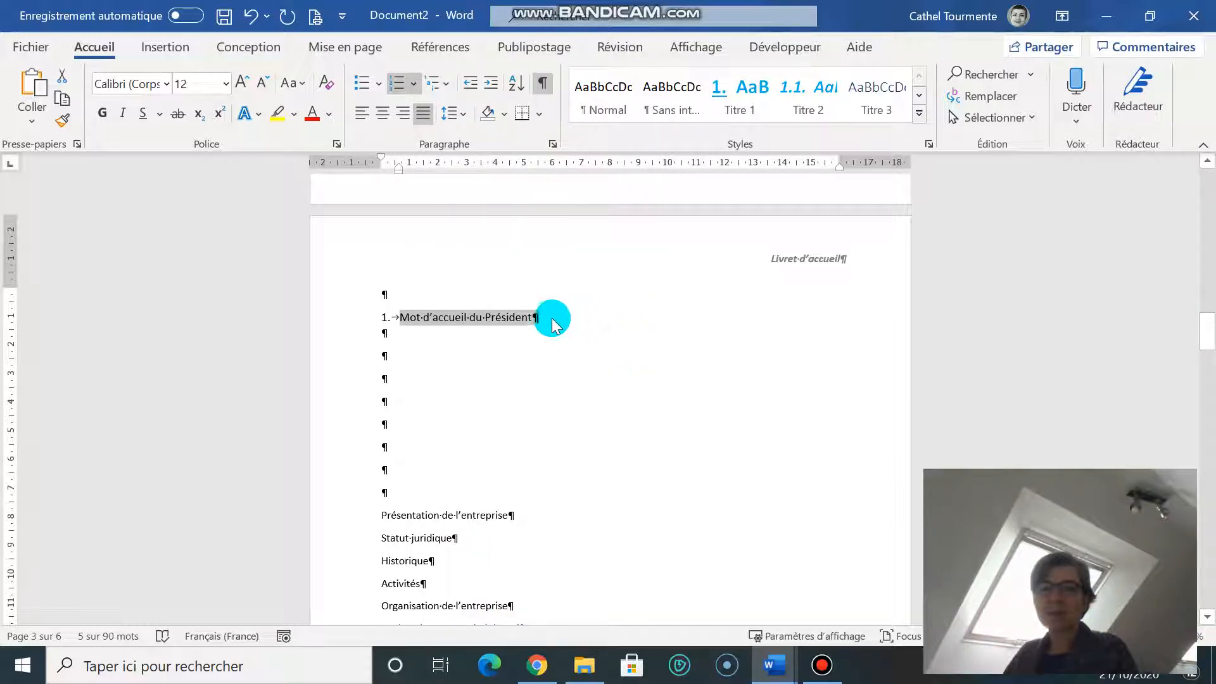
{"action": "left_click", "coordinate": [571, 311]}
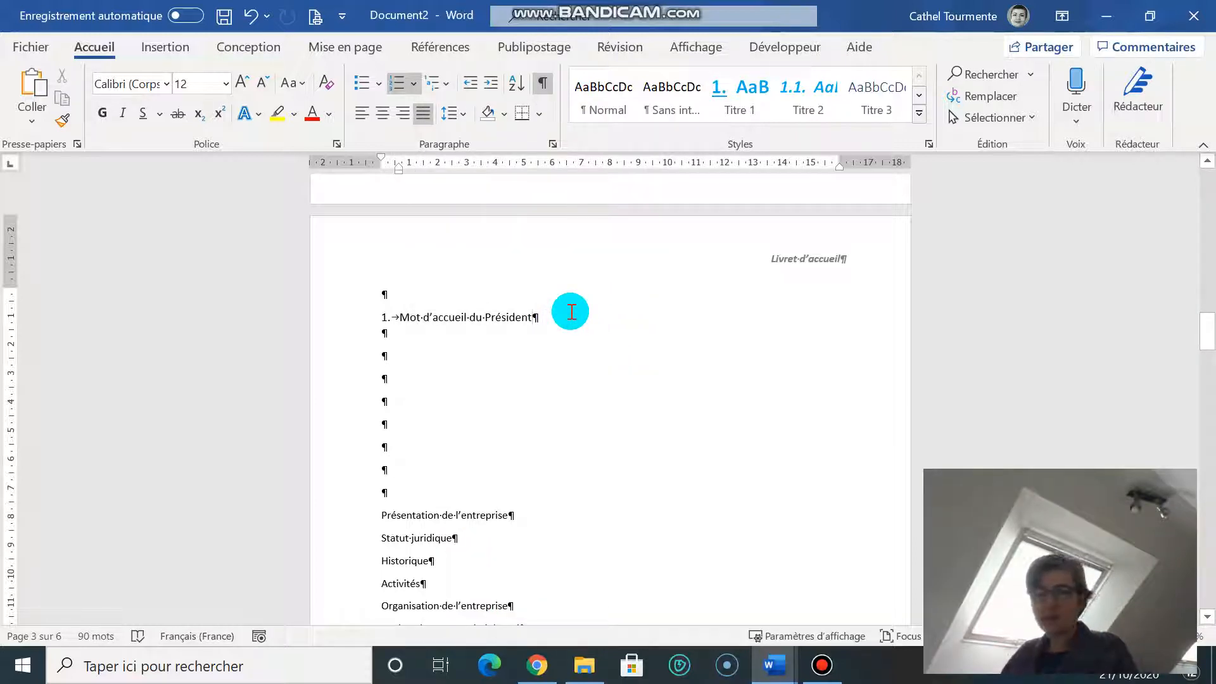
{"action": "key", "text": "Return"}
{"action": "key", "text": "Return"}
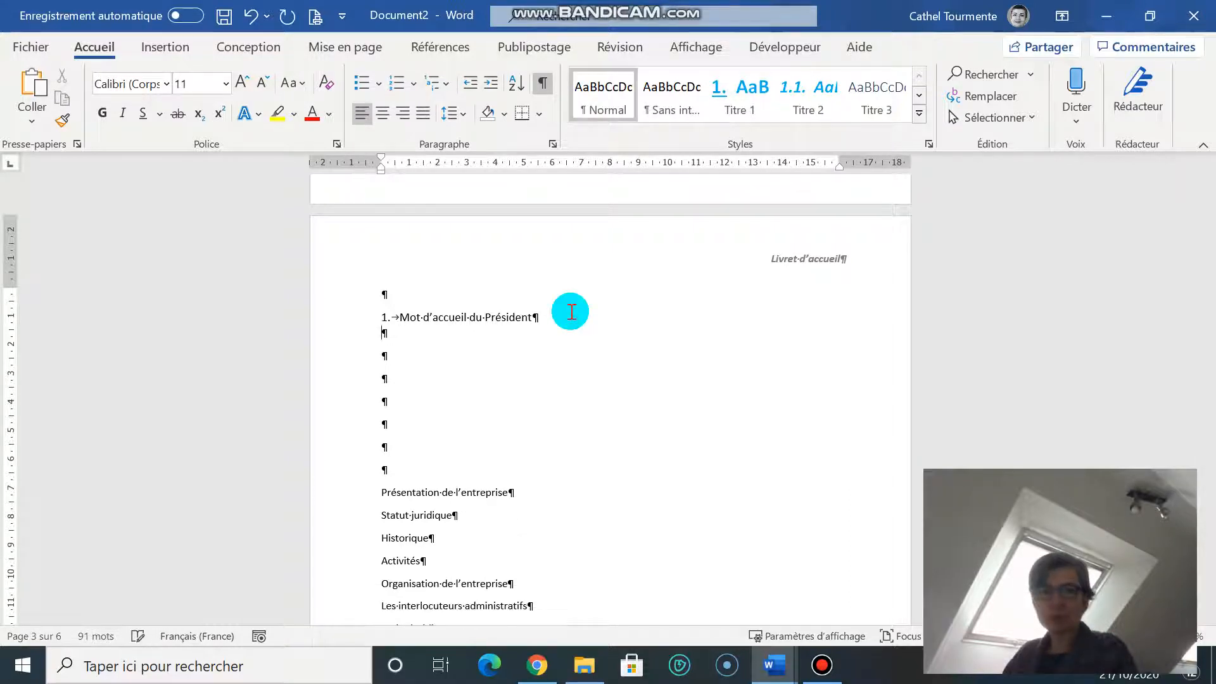
{"action": "left_click", "coordinate": [251, 16]}
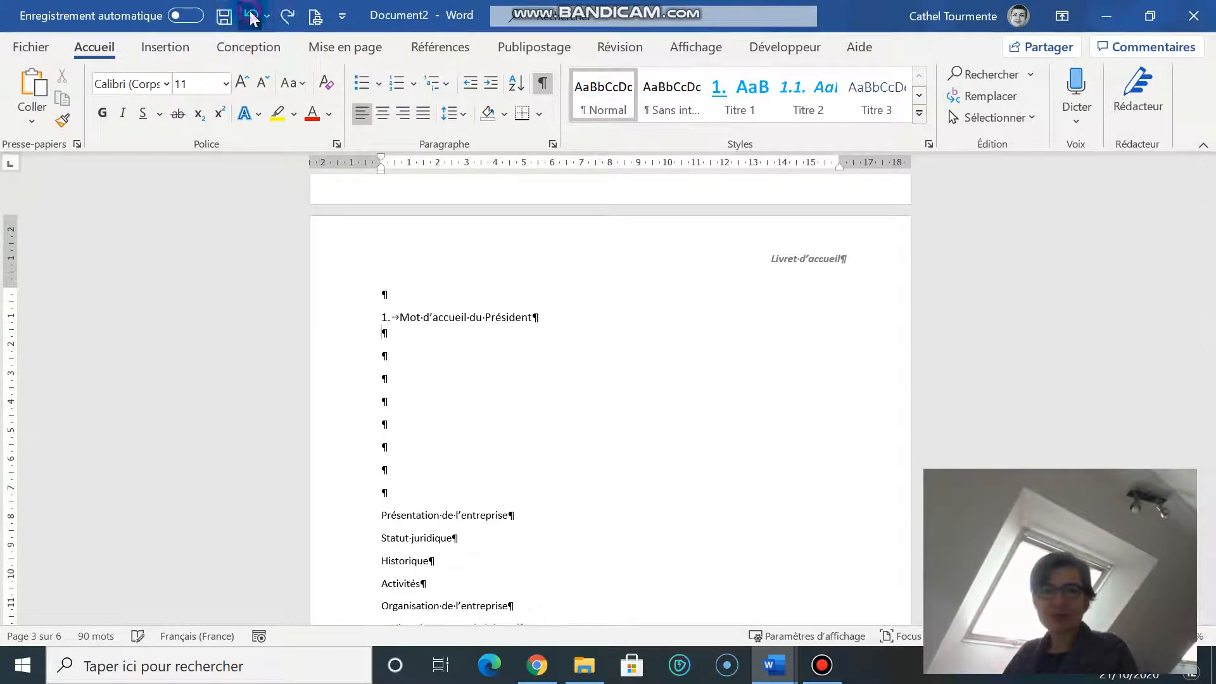
{"action": "left_click", "coordinate": [252, 17]}
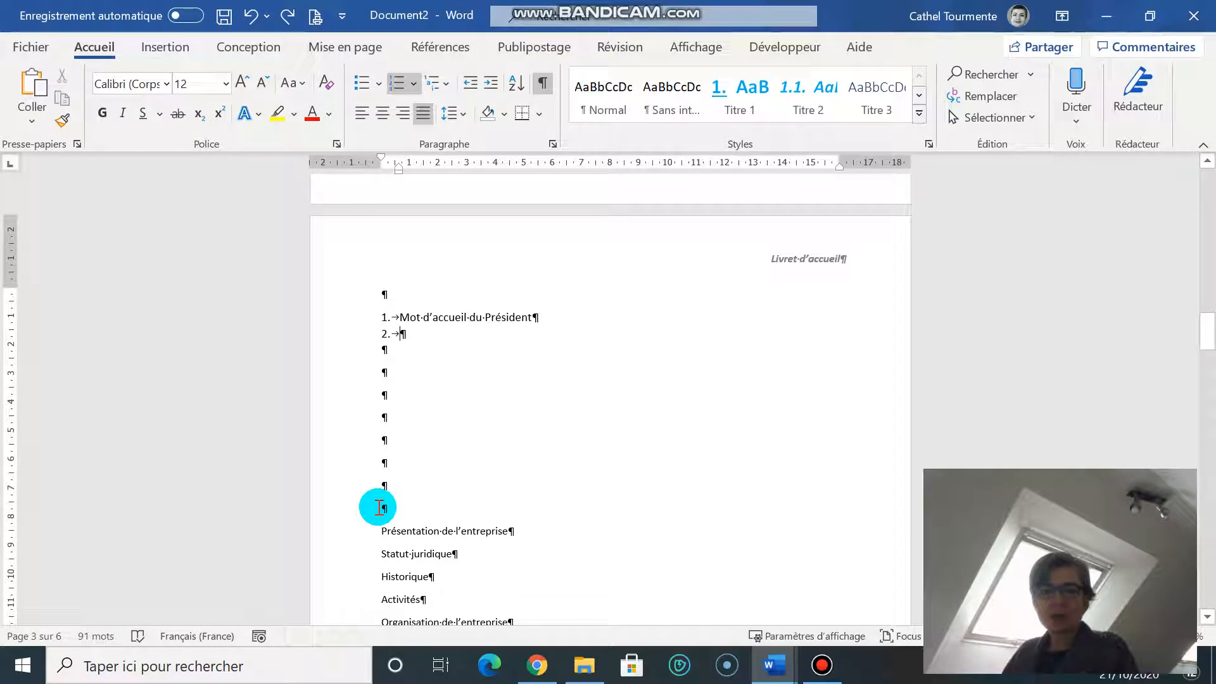
Step: Move 'Présentation de l'entreprise' into list item 2 and start a new item below it
{"action": "left_click_drag", "start_coordinate": [381, 530], "coordinate": [443, 333]}
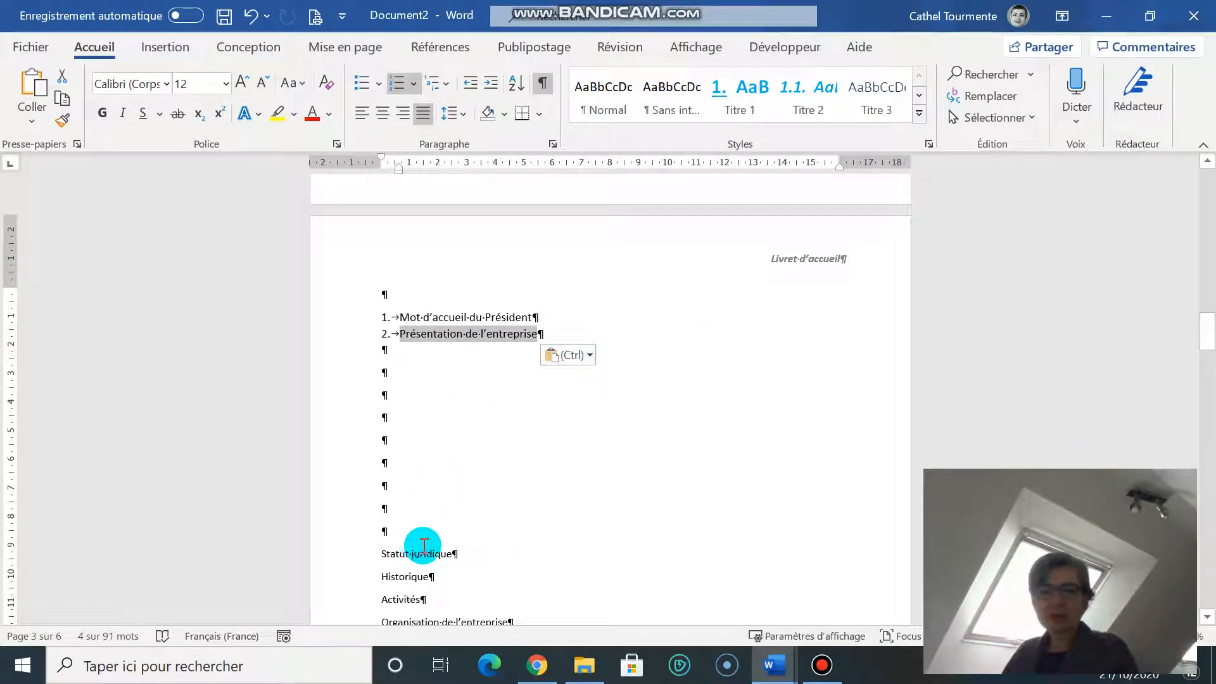
{"action": "left_click", "coordinate": [527, 332]}
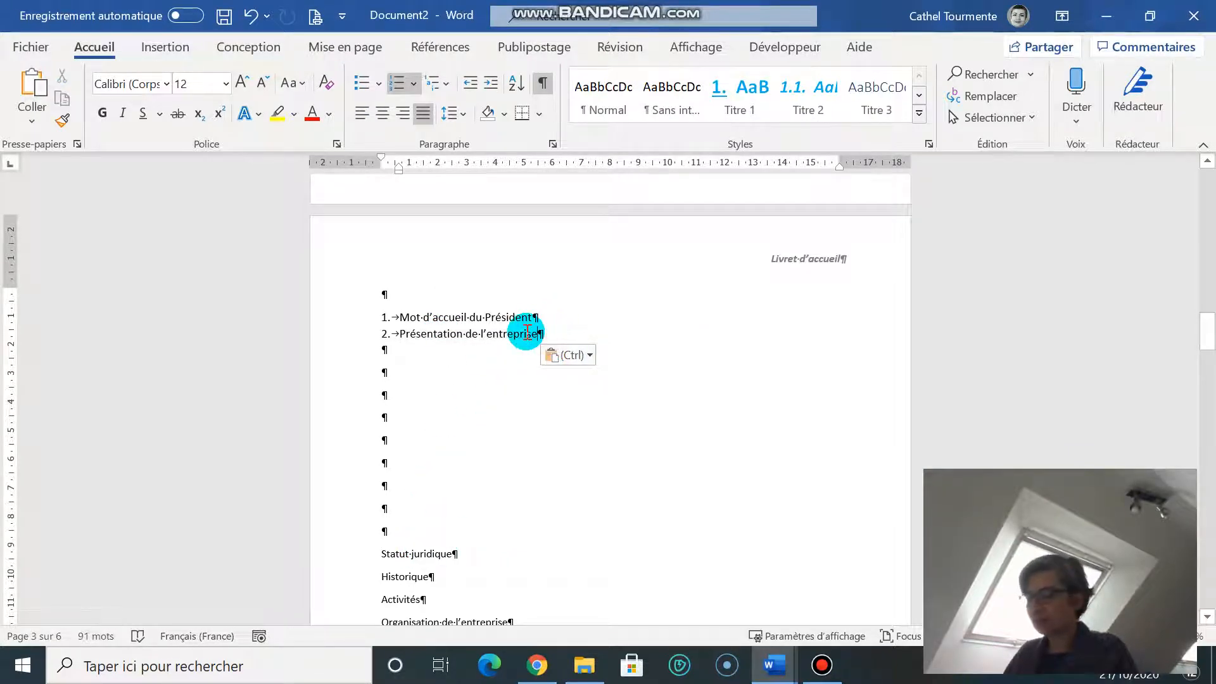
{"action": "key", "text": "Return"}
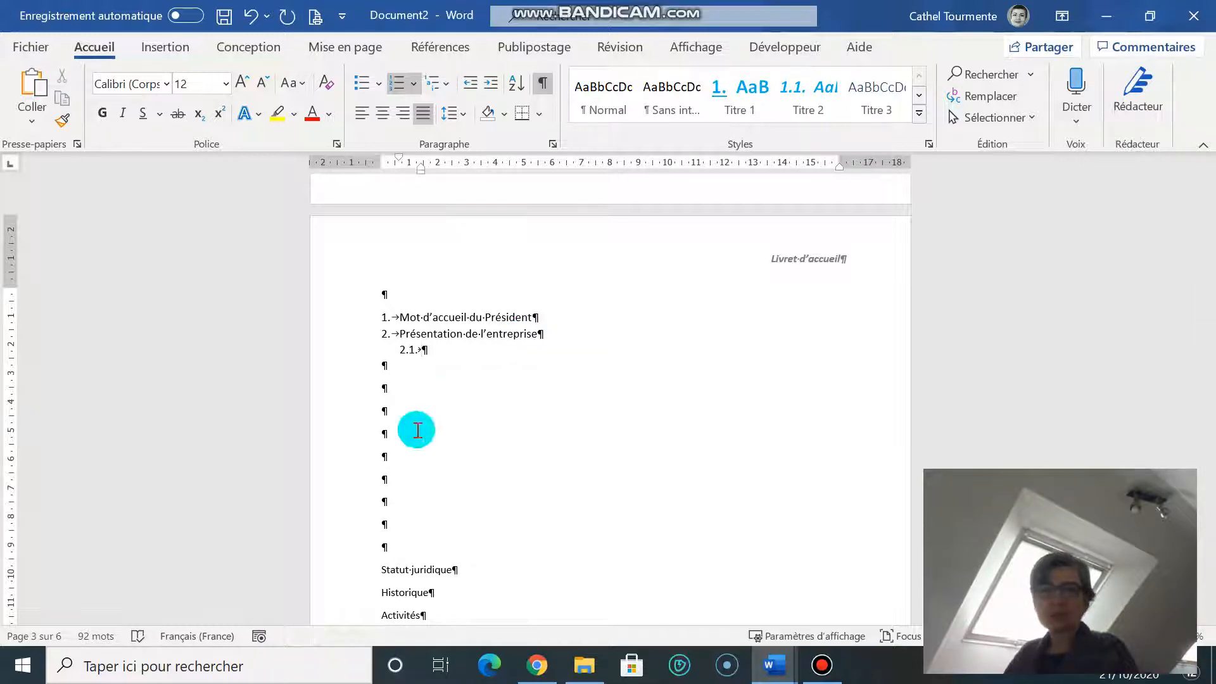
Step: Place 'Statut juridique' as sub-item 2.1 and start an empty sub-item 2.2
{"action": "left_click_drag", "start_coordinate": [443, 565], "coordinate": [451, 358]}
{"action": "left_click", "coordinate": [497, 568]}
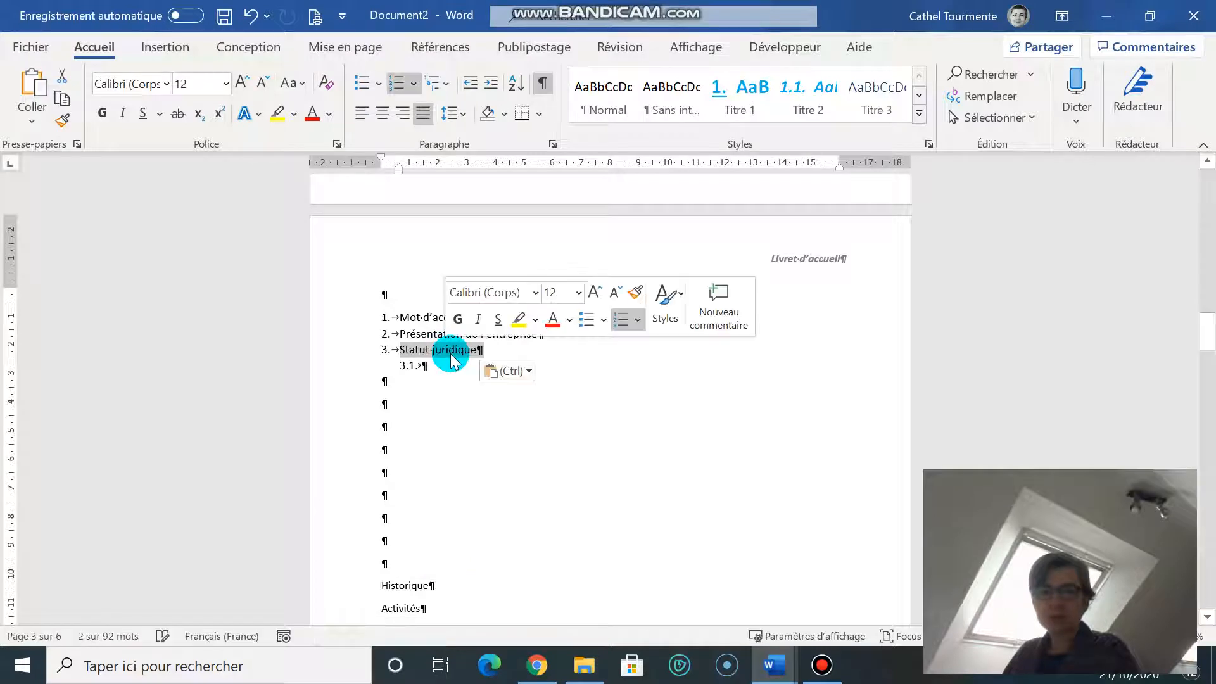
{"action": "left_click", "coordinate": [250, 16]}
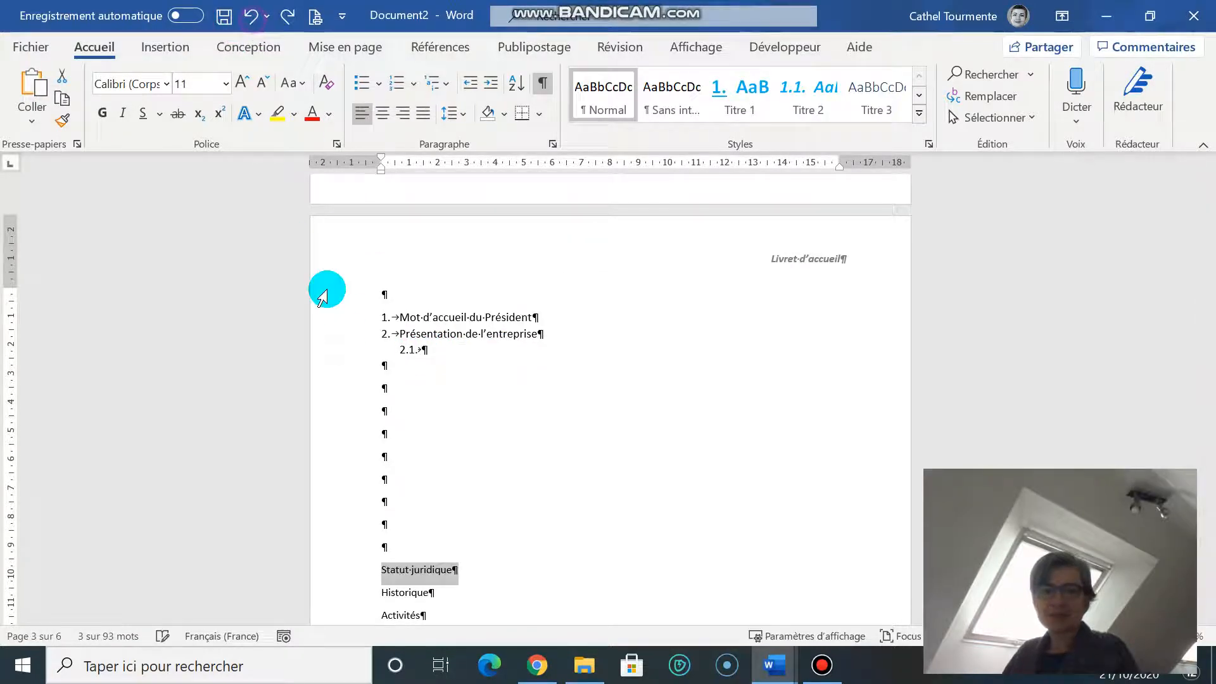
{"action": "left_click", "coordinate": [461, 568]}
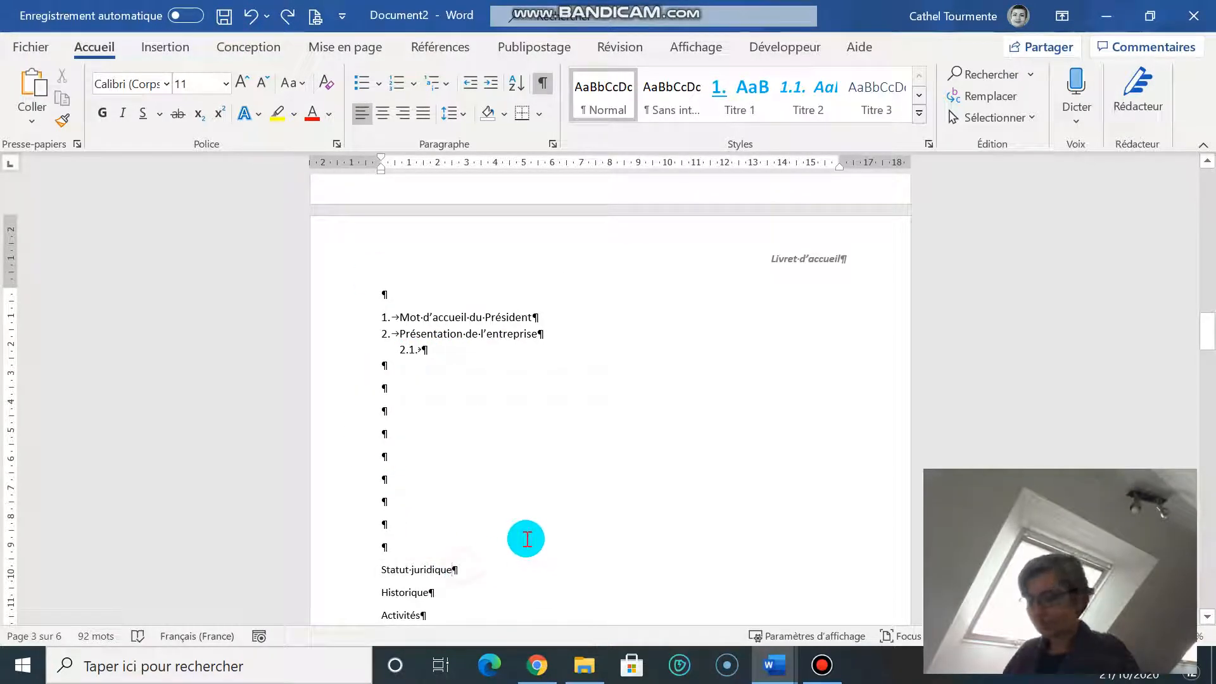
{"action": "key", "text": "shift+Left"}
{"action": "key", "text": "shift+Left"}
{"action": "key", "text": "shift+Left"}
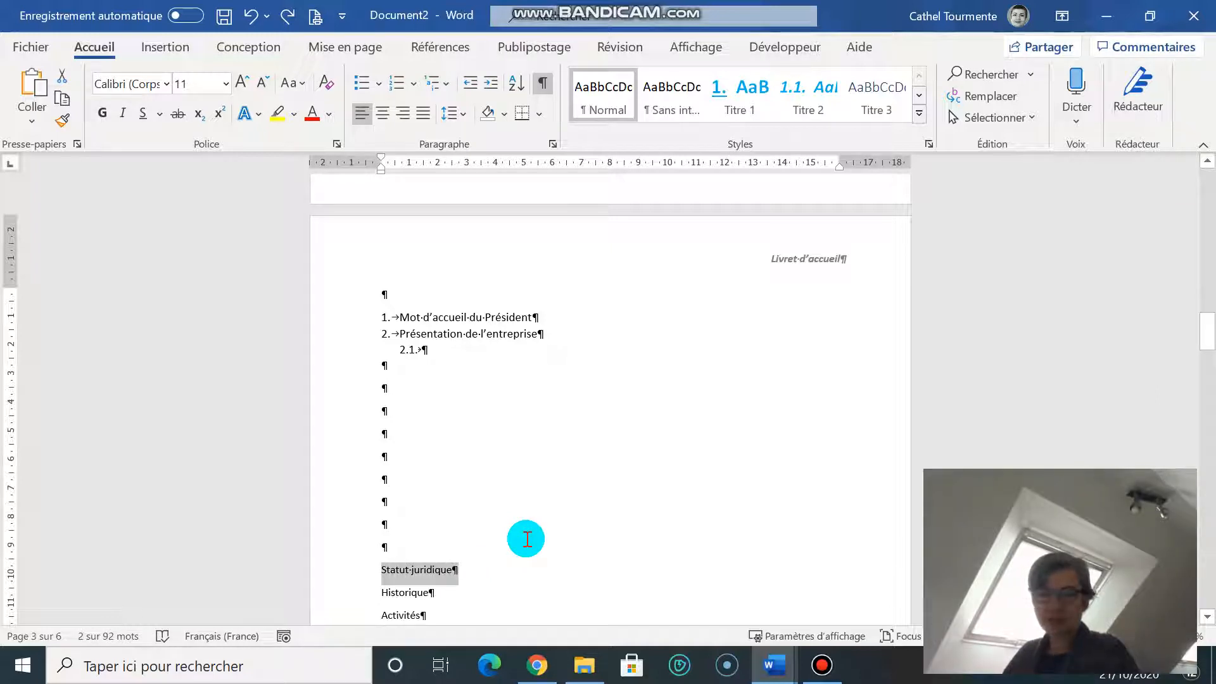
{"action": "left_click", "coordinate": [392, 561]}
{"action": "left_click_drag", "start_coordinate": [386, 563], "coordinate": [430, 353]}
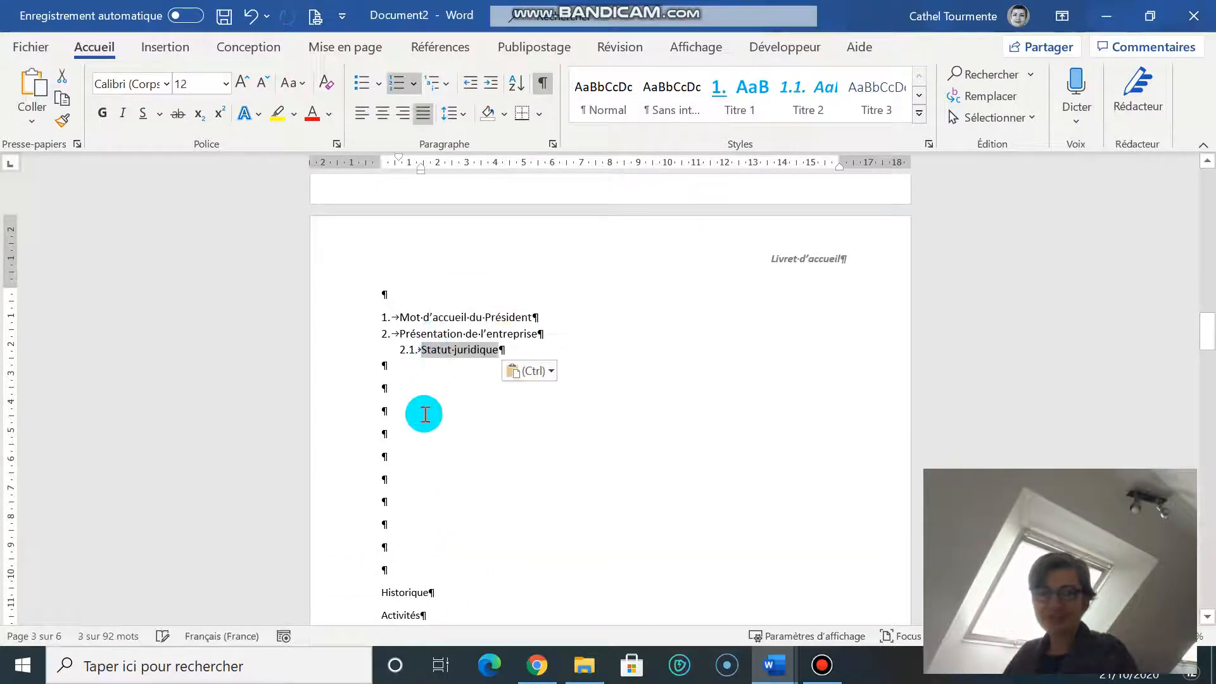
{"action": "left_click", "coordinate": [543, 350]}
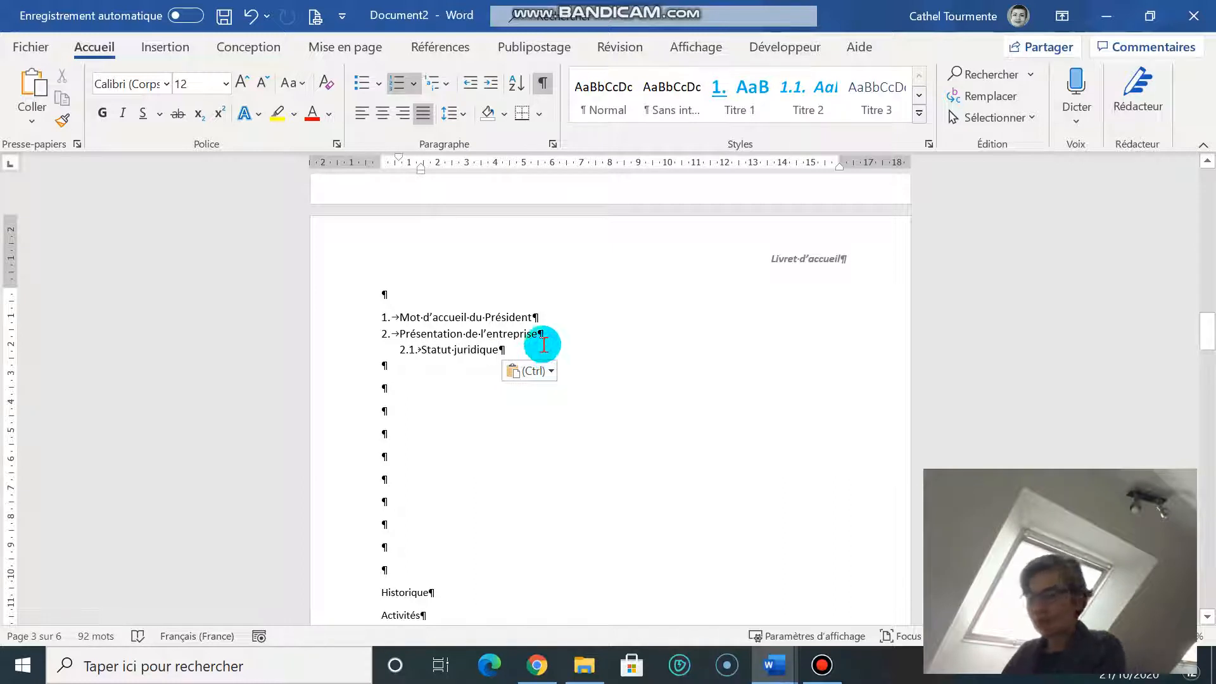
{"action": "key", "text": "Return"}
{"action": "scroll", "coordinate": [423, 579], "scroll_direction": "down", "scroll_amount": 1}
Step: Move 'Historique' up onto the empty sub-item 2.2
{"action": "double_click", "coordinate": [412, 572]}
{"action": "left_click", "coordinate": [416, 572]}
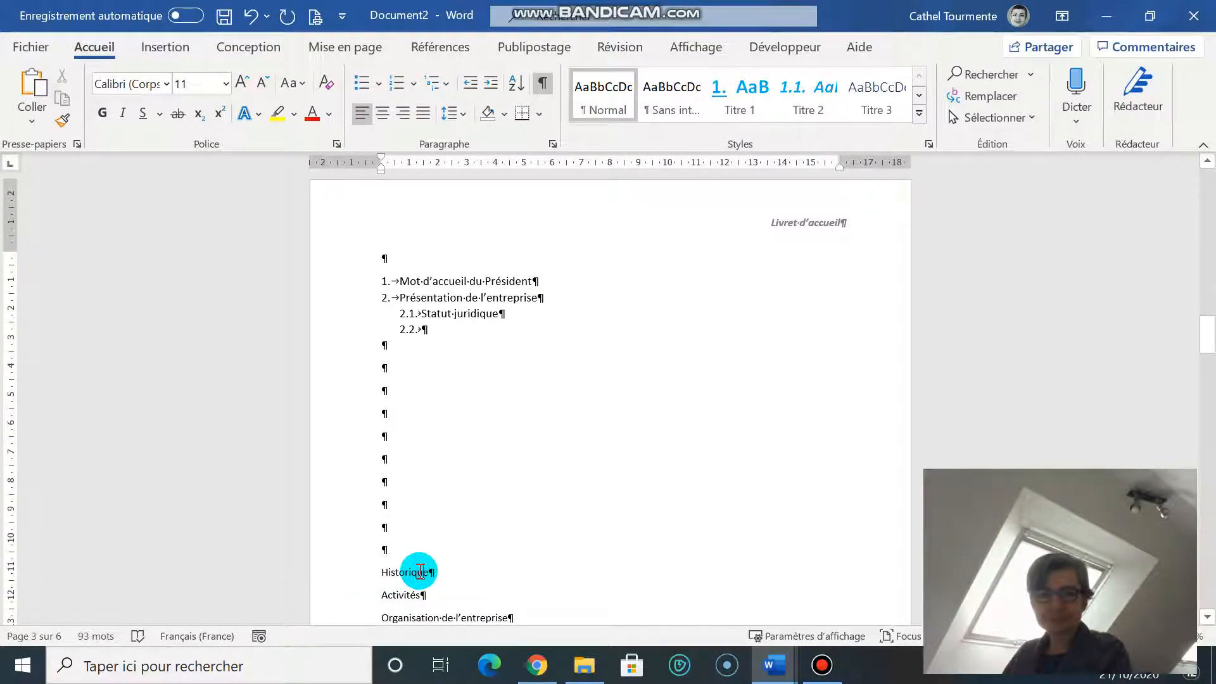
{"action": "left_click_drag", "start_coordinate": [443, 574], "coordinate": [400, 573]}
{"action": "left_click", "coordinate": [435, 572]}
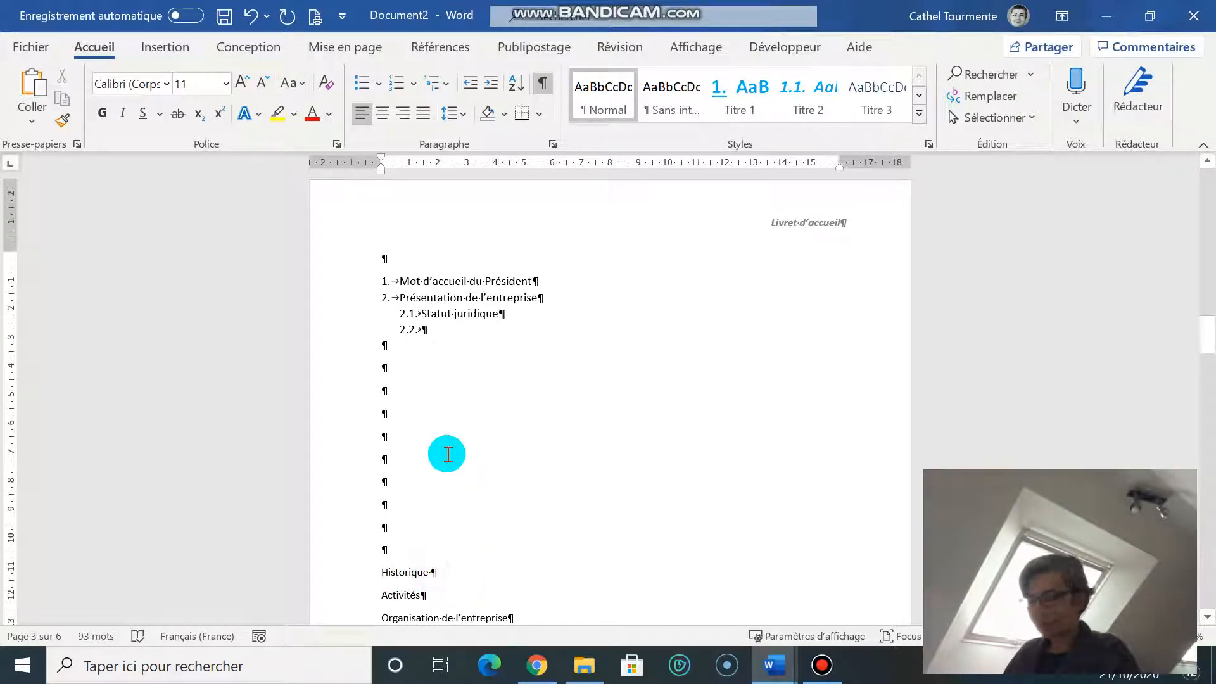
{"action": "key", "text": "shift+Left"}
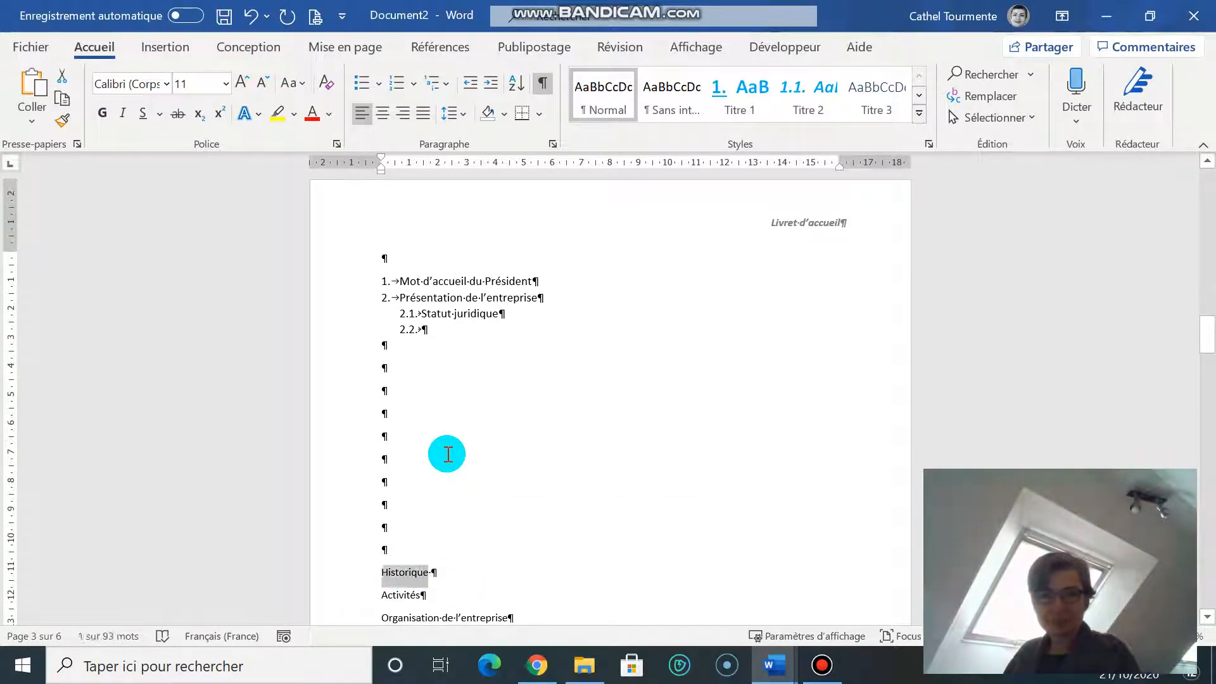
{"action": "left_click_drag", "start_coordinate": [398, 574], "coordinate": [436, 334]}
{"action": "key", "text": "Right"}
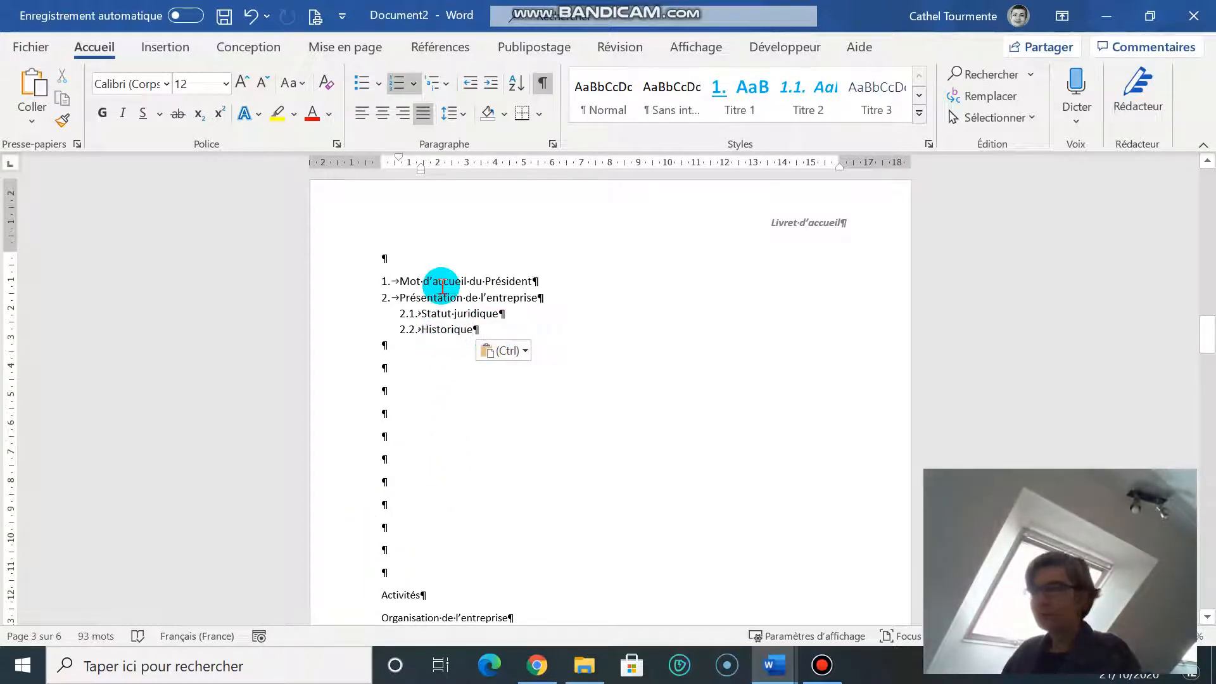
Step: Cut 'Cadre juridique' and paste it after Historique as main item 3
{"action": "scroll", "coordinate": [345, 307], "scroll_direction": "down", "scroll_amount": 3}
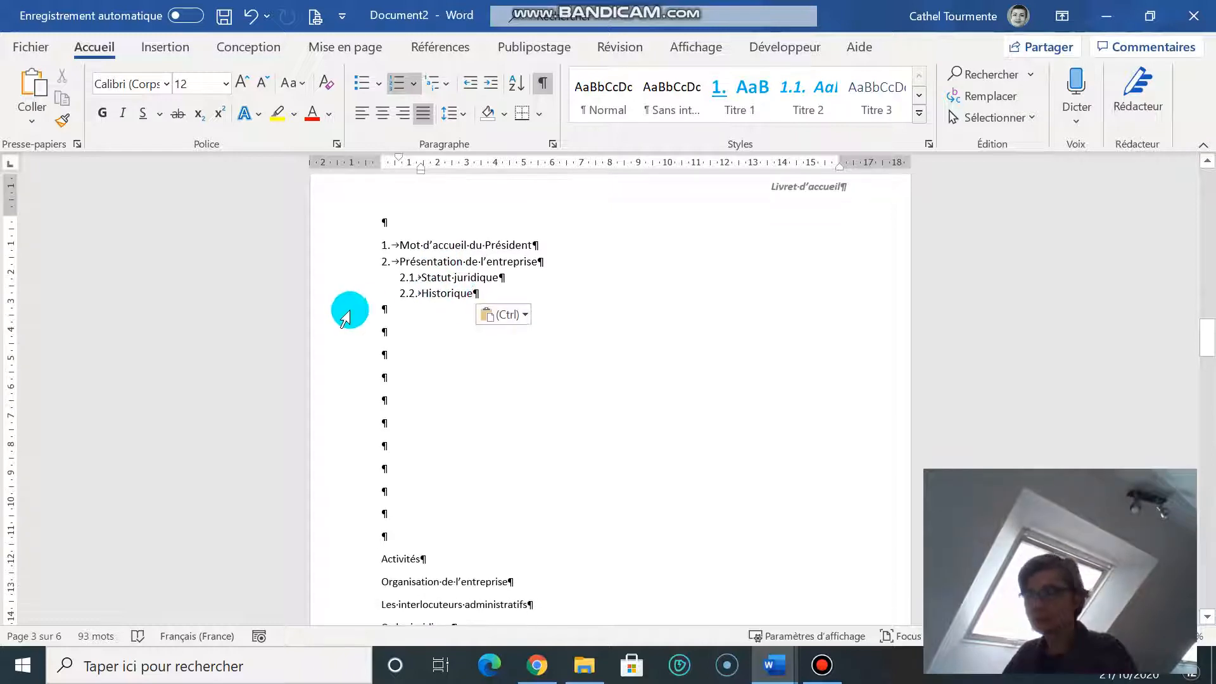
{"action": "left_click", "coordinate": [352, 558]}
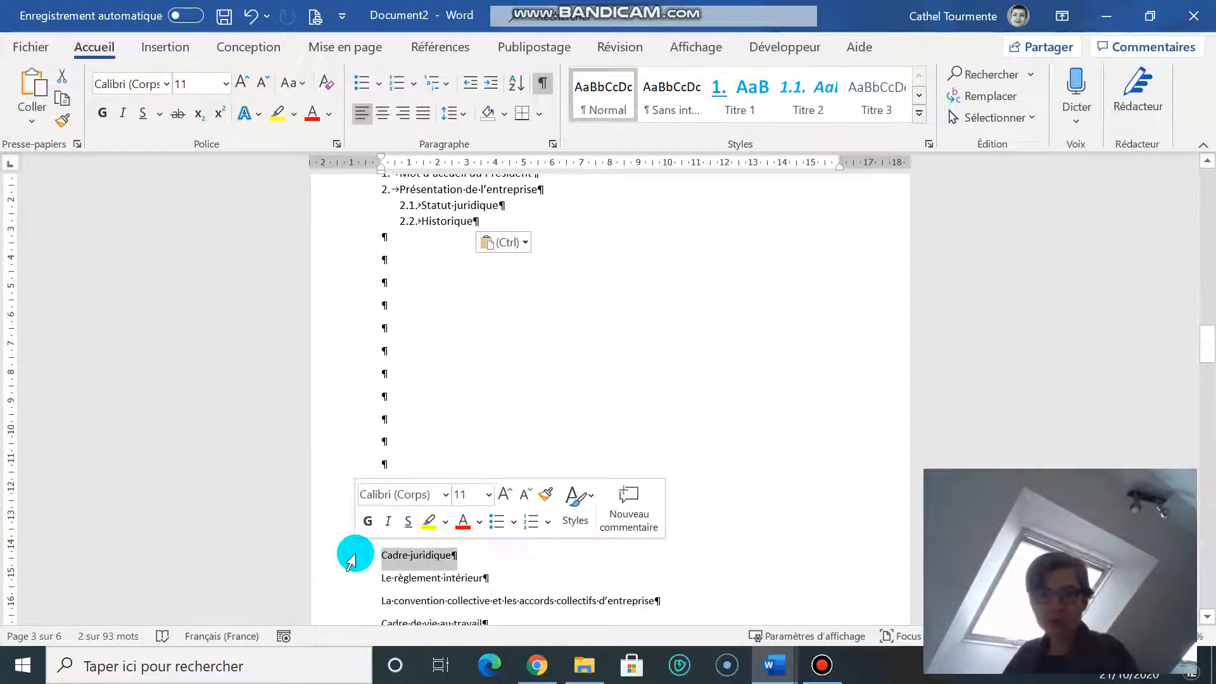
{"action": "key", "text": "ctrl+x"}
{"action": "scroll", "coordinate": [475, 415], "scroll_direction": "up", "scroll_amount": 3}
{"action": "left_click", "coordinate": [492, 411]}
{"action": "left_click", "coordinate": [524, 400]}
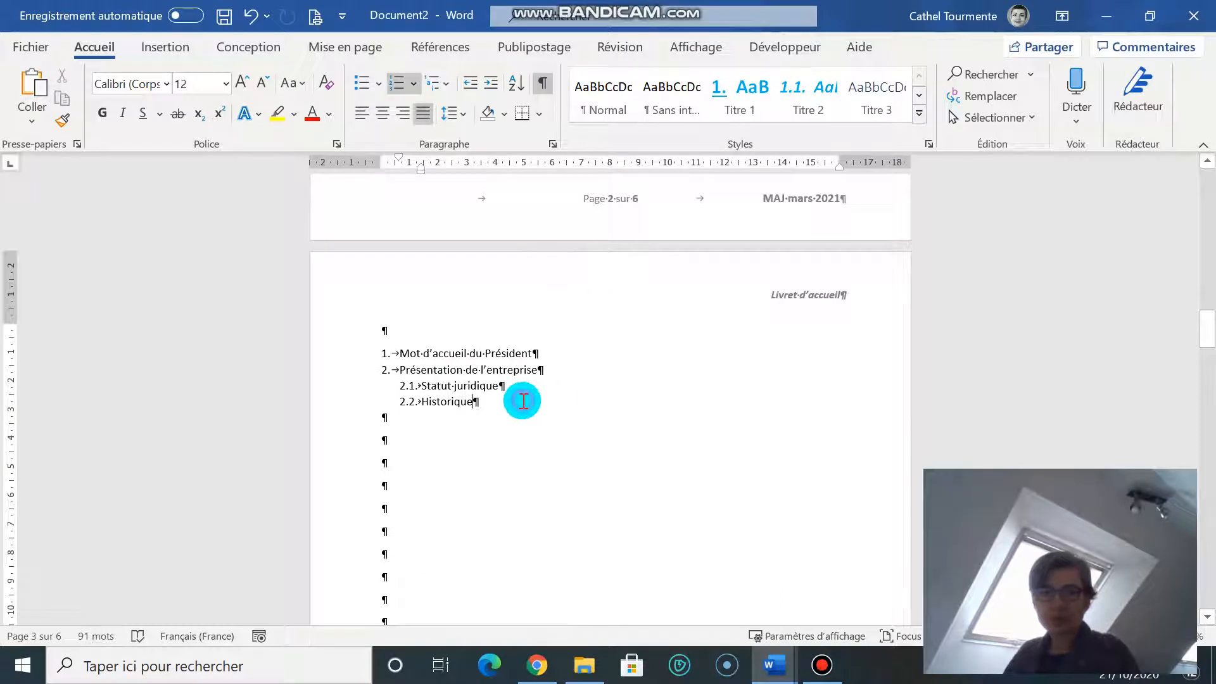
{"action": "key", "text": "Return"}
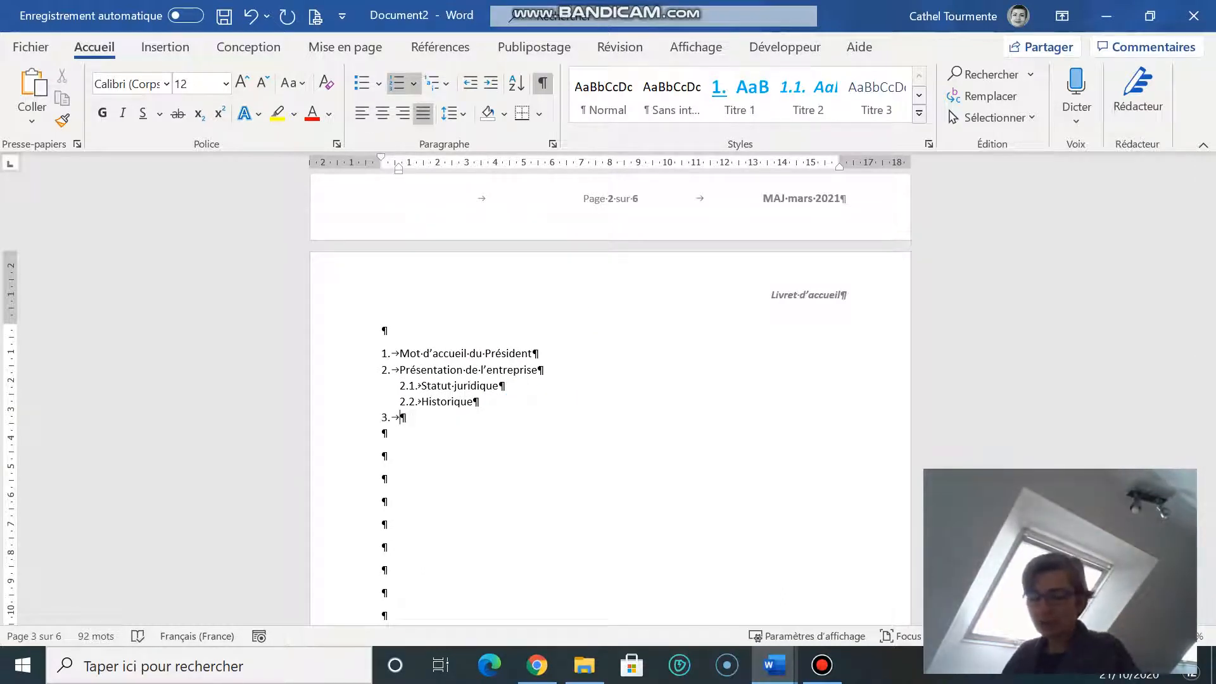
{"action": "key", "text": "ctrl+v"}
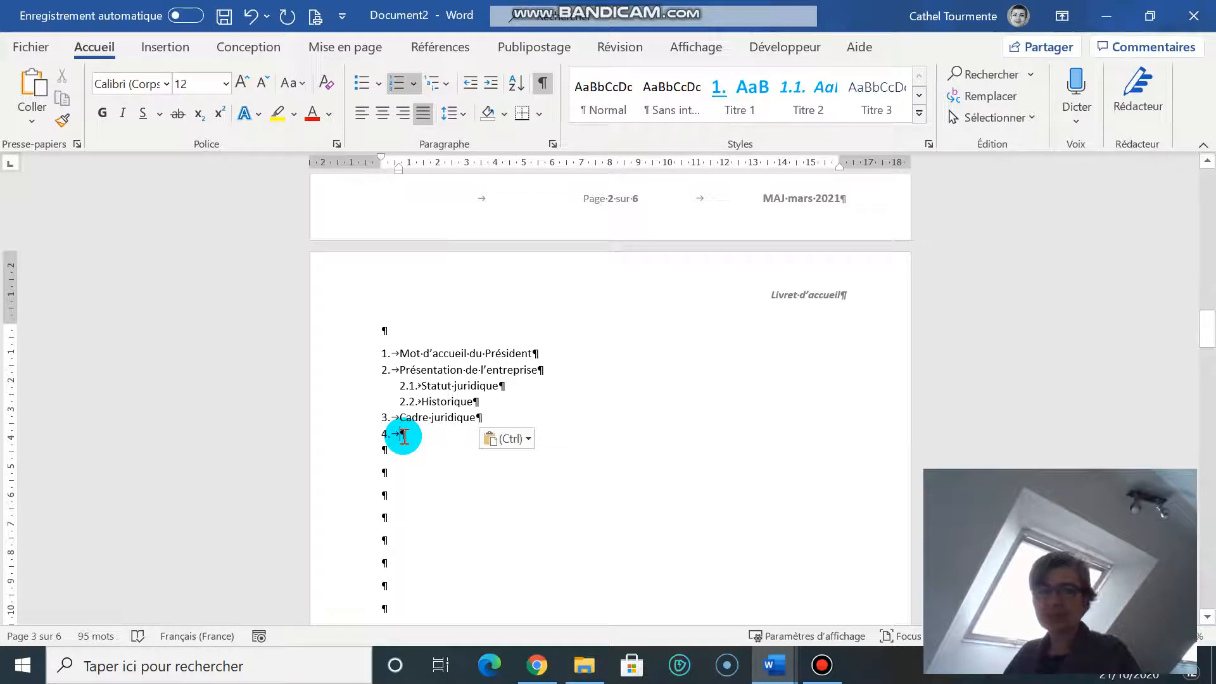
{"action": "scroll", "coordinate": [408, 430], "scroll_direction": "down", "scroll_amount": 3}
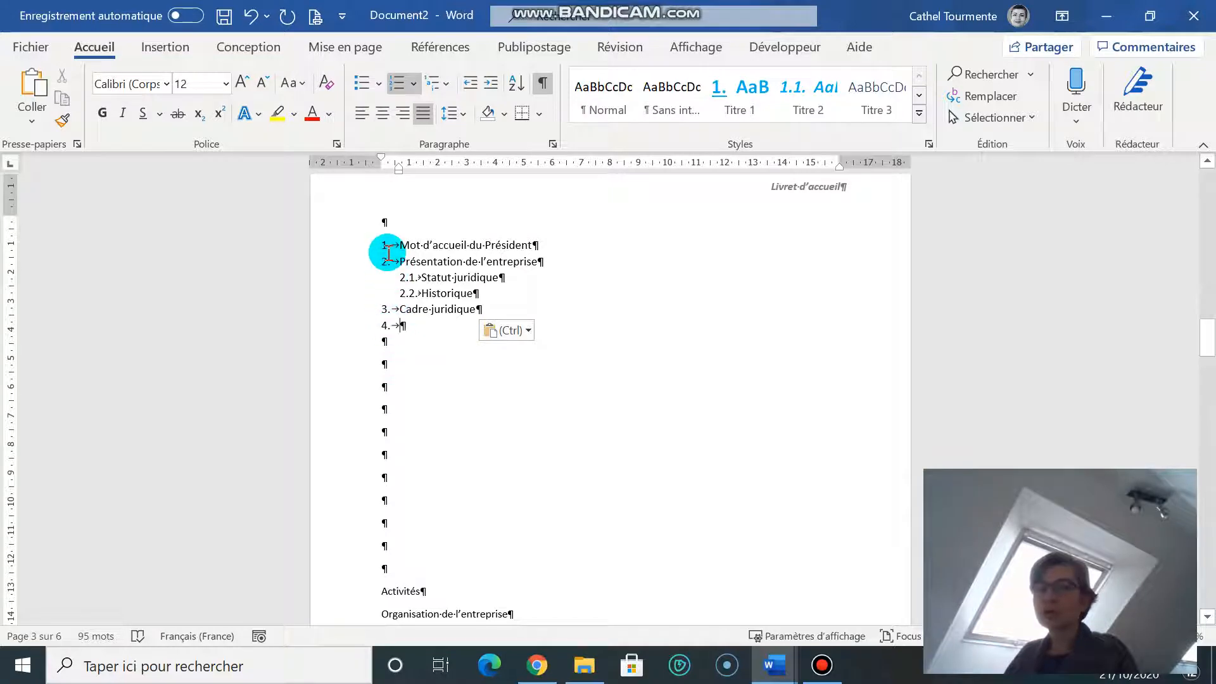
{"action": "scroll", "coordinate": [448, 334], "scroll_direction": "down", "scroll_amount": 10}
Step: Delete the leftover list of section titles below the outline
{"action": "left_click_drag", "start_coordinate": [381, 230], "coordinate": [782, 543]}
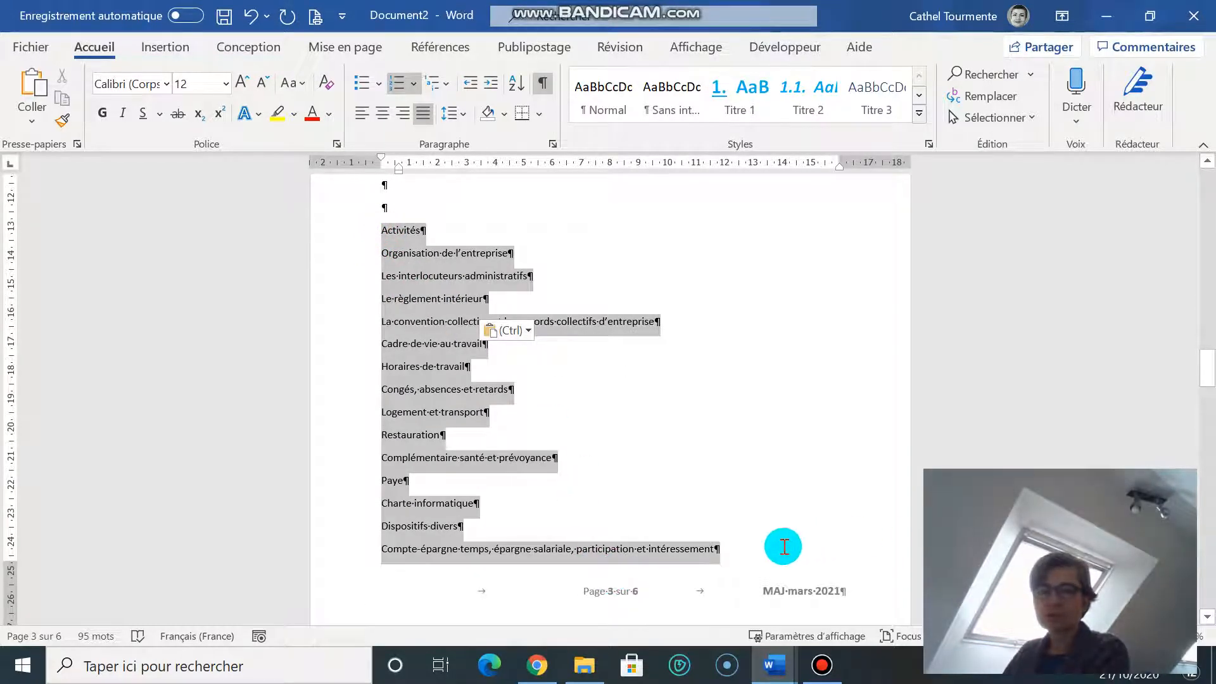
{"action": "key", "text": "Delete"}
{"action": "left_click_drag", "start_coordinate": [448, 383], "coordinate": [581, 467]}
{"action": "key", "text": "Delete"}
Step: Add blank unnumbered lines after items 1, 2.2 and 3, removing the empty item 4
{"action": "scroll", "coordinate": [573, 459], "scroll_direction": "up", "scroll_amount": 5}
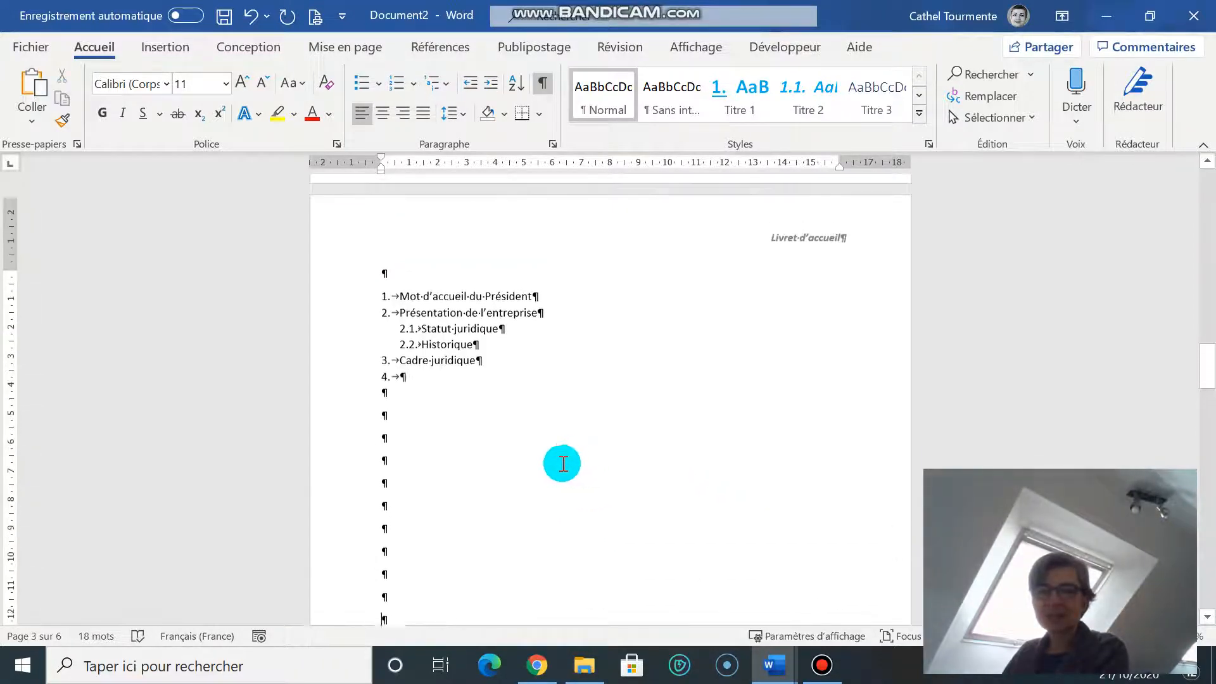
{"action": "left_click", "coordinate": [537, 337]}
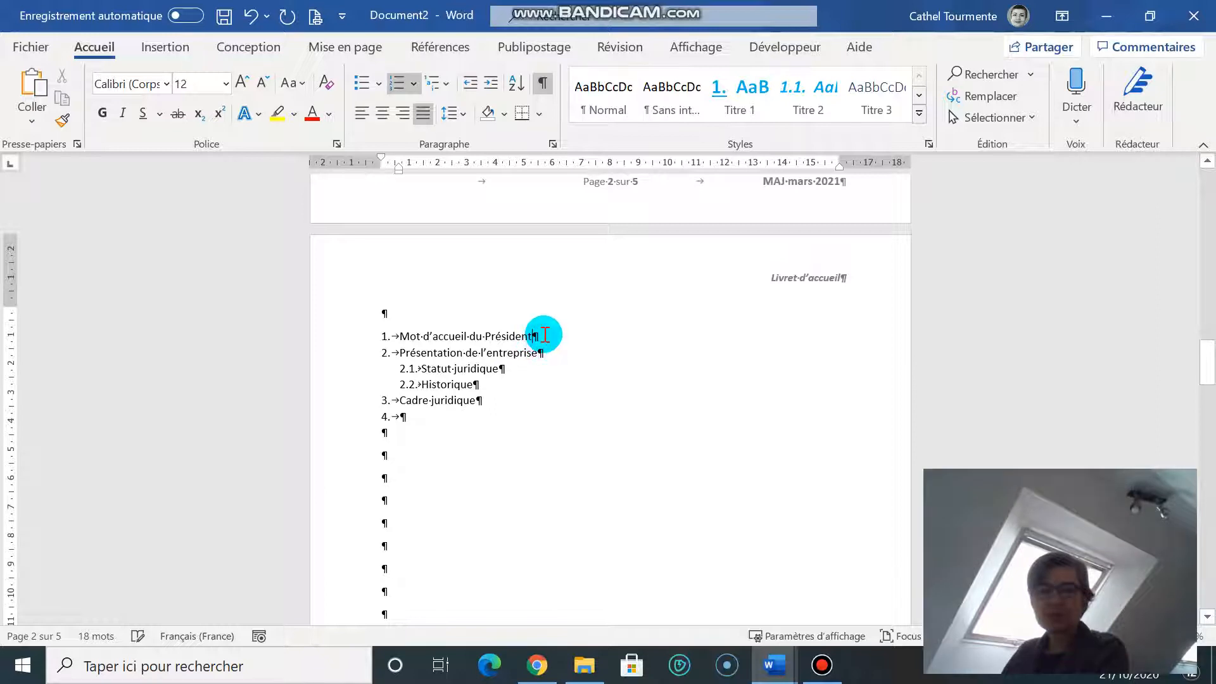
{"action": "key", "text": "Return"}
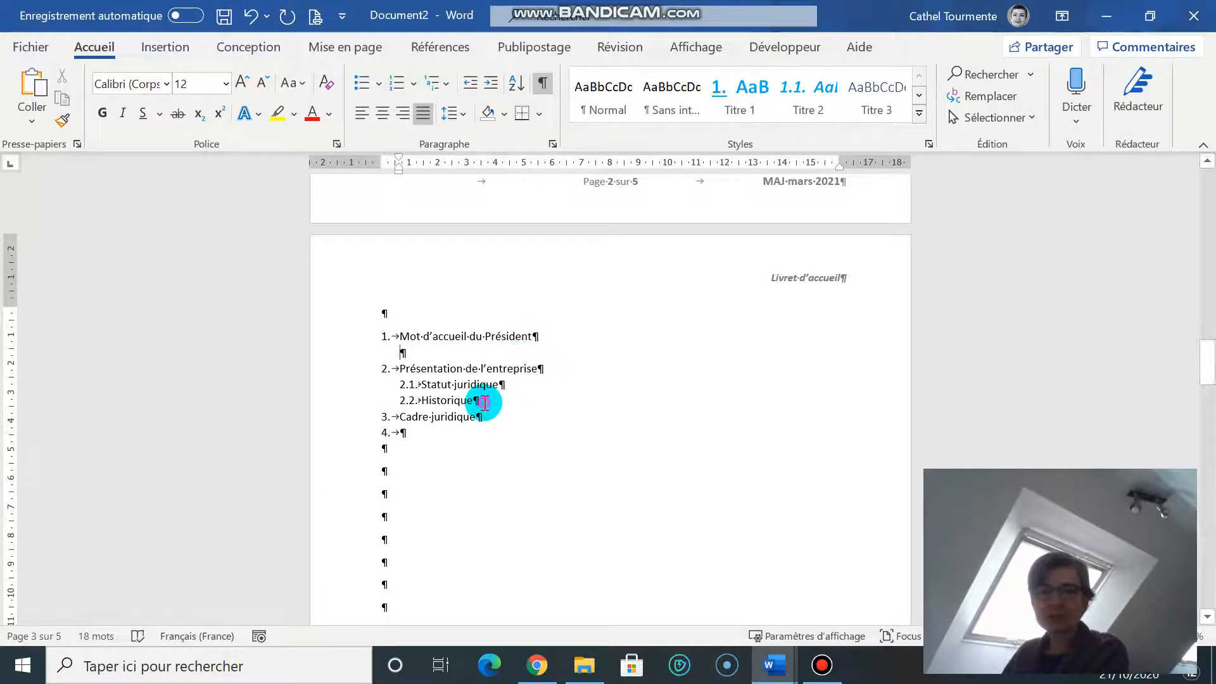
{"action": "left_click", "coordinate": [484, 401]}
{"action": "key", "text": "Return"}
{"action": "key", "text": "BackSpace"}
{"action": "left_click", "coordinate": [489, 431]}
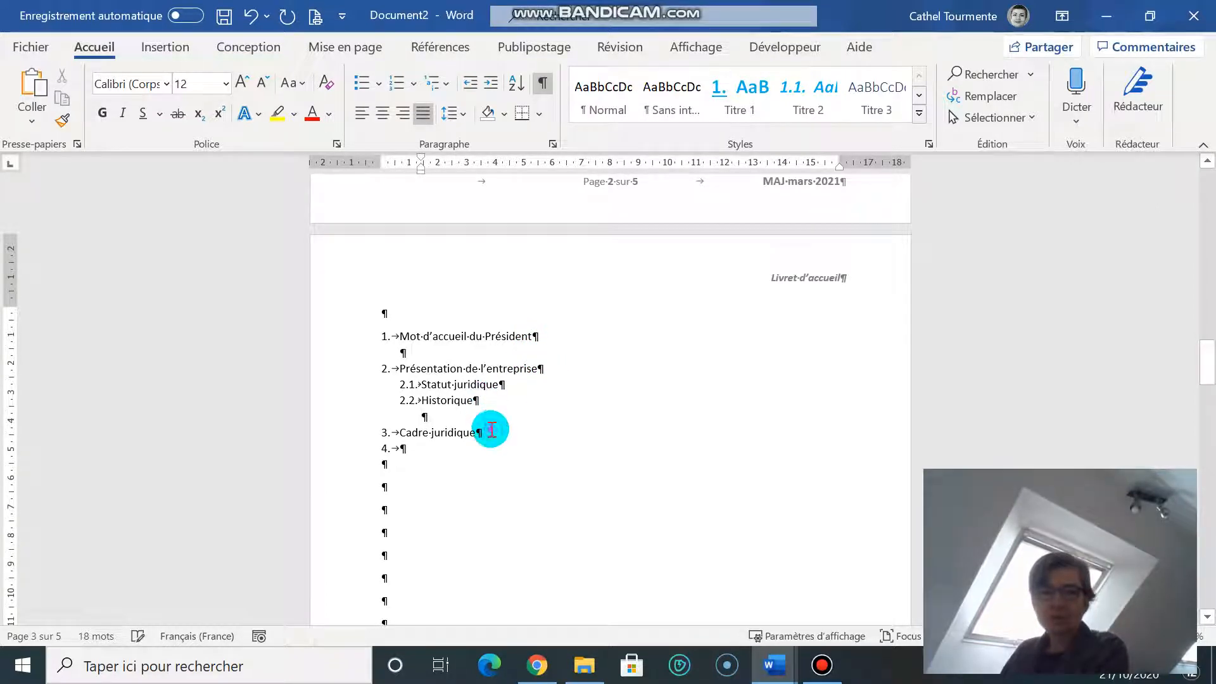
{"action": "key", "text": "Return"}
{"action": "key", "text": "BackSpace"}
{"action": "left_click", "coordinate": [413, 466]}
{"action": "key", "text": "BackSpace"}
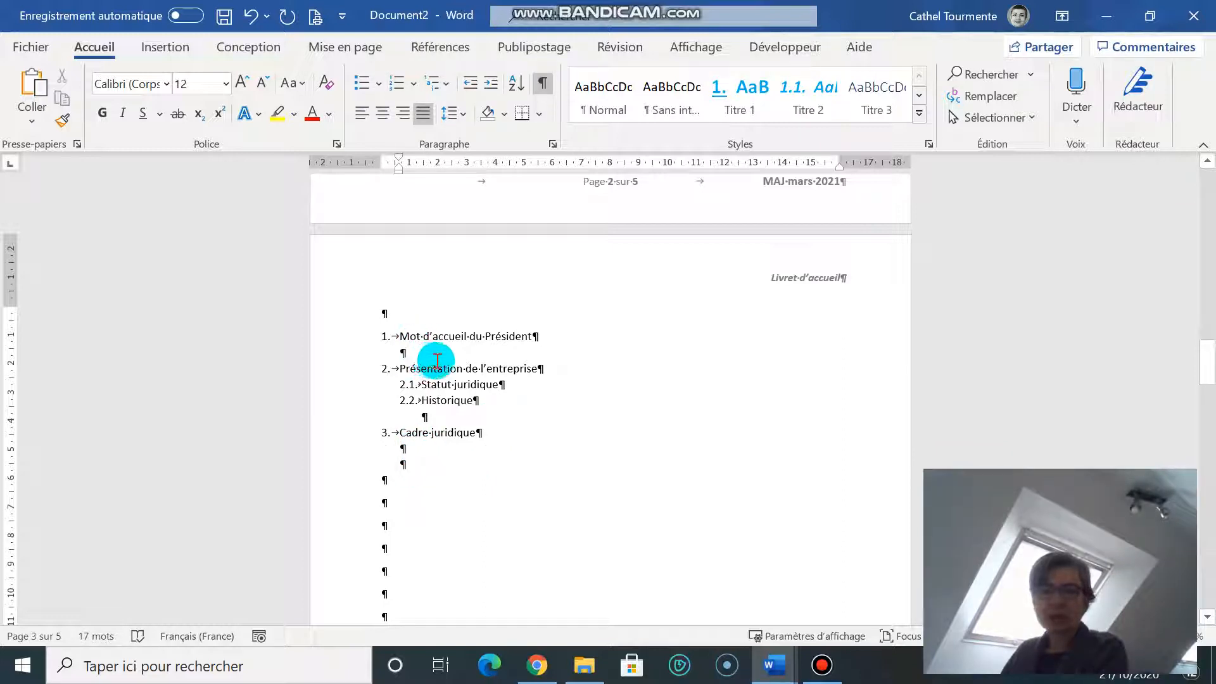
Step: Make 'Mot d'accueil du Président' bold, blue and 16 pt
{"action": "left_click", "coordinate": [327, 339]}
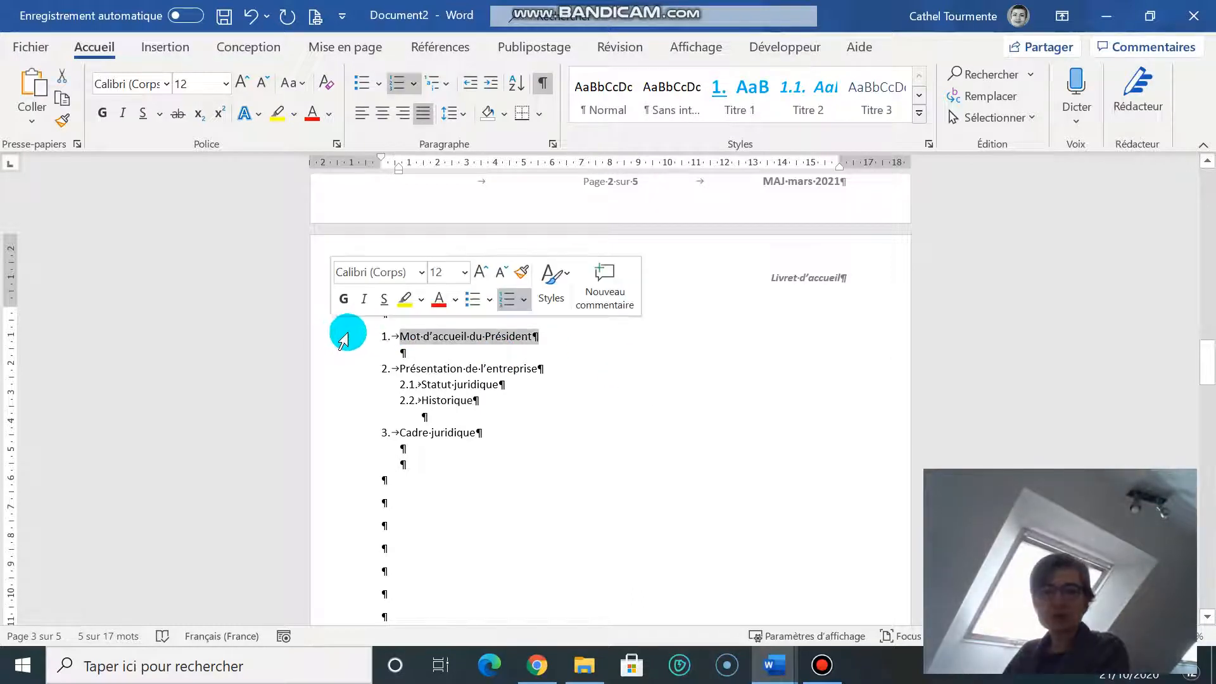
{"action": "left_click", "coordinate": [344, 300]}
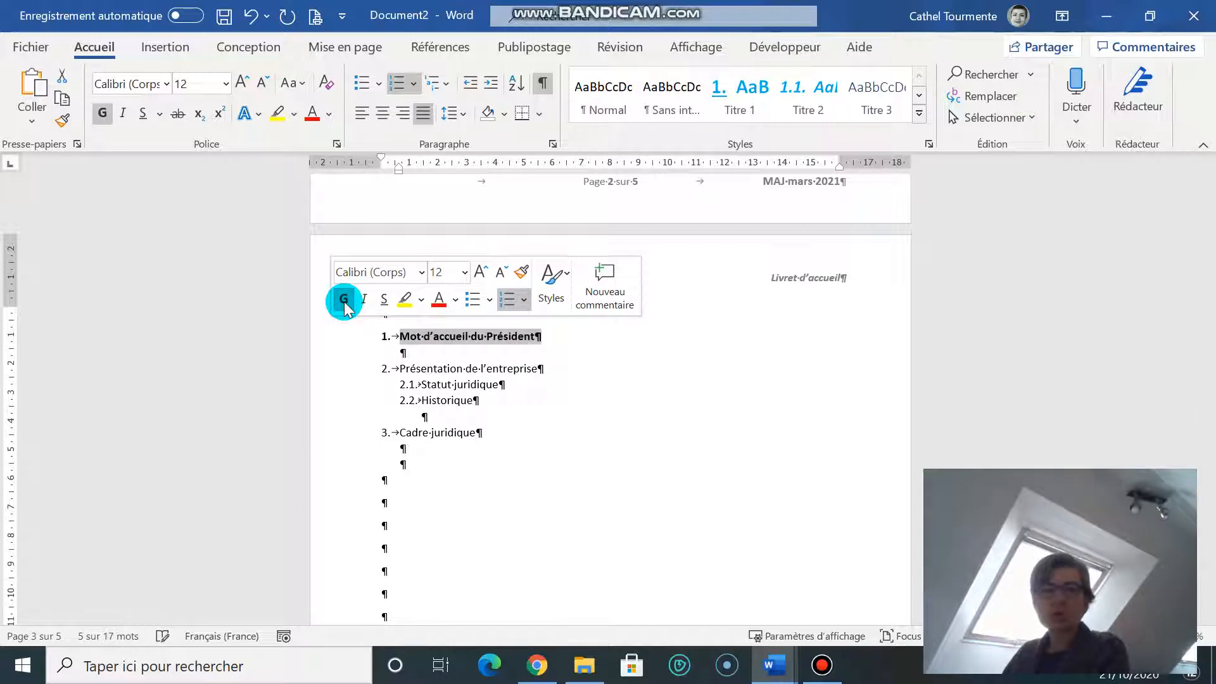
{"action": "left_click", "coordinate": [455, 300]}
{"action": "left_click", "coordinate": [538, 507]}
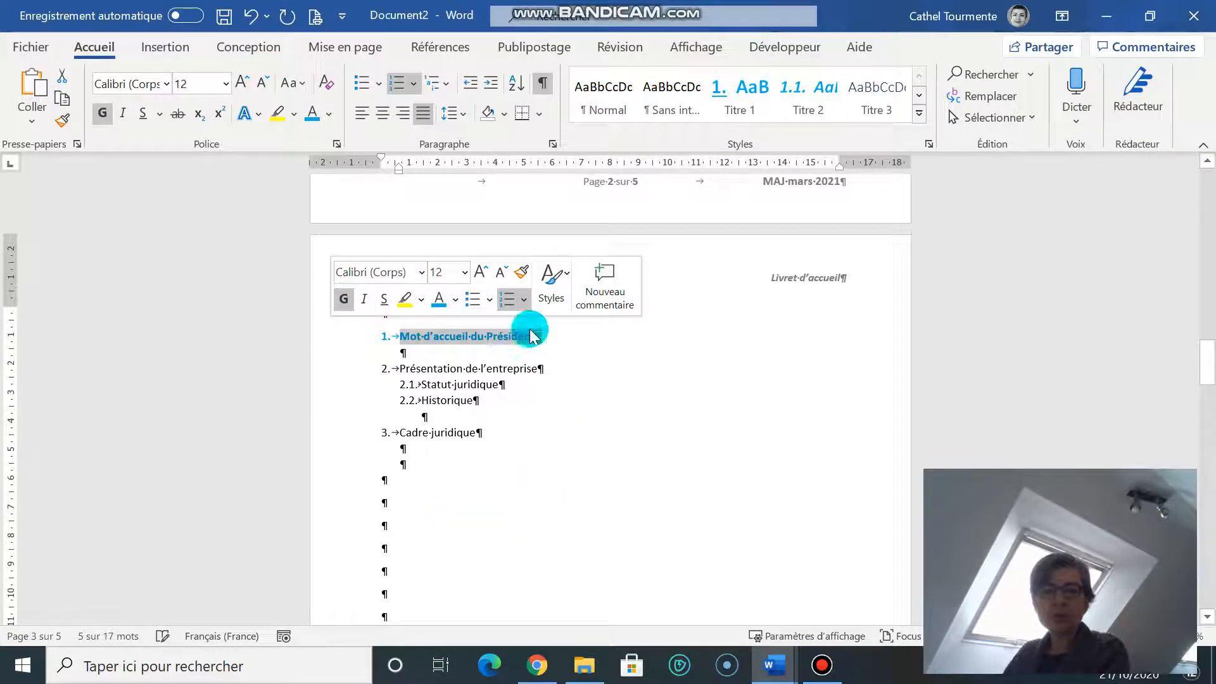
{"action": "left_click", "coordinate": [465, 273]}
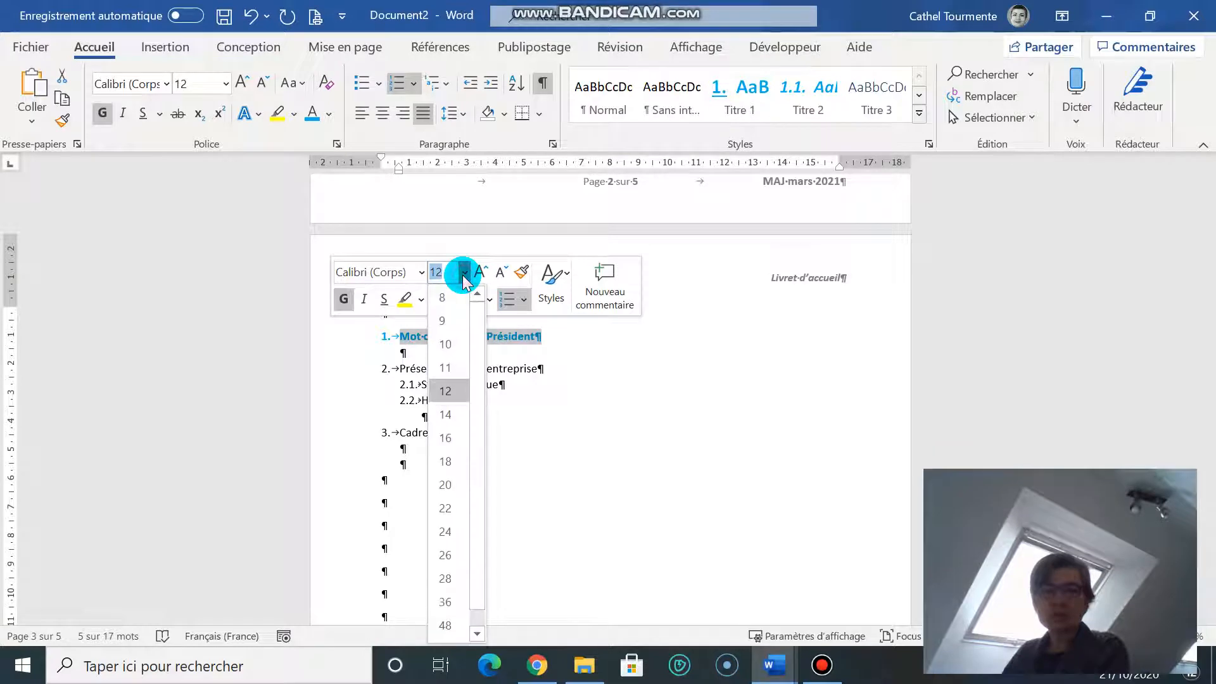
{"action": "left_click", "coordinate": [460, 447]}
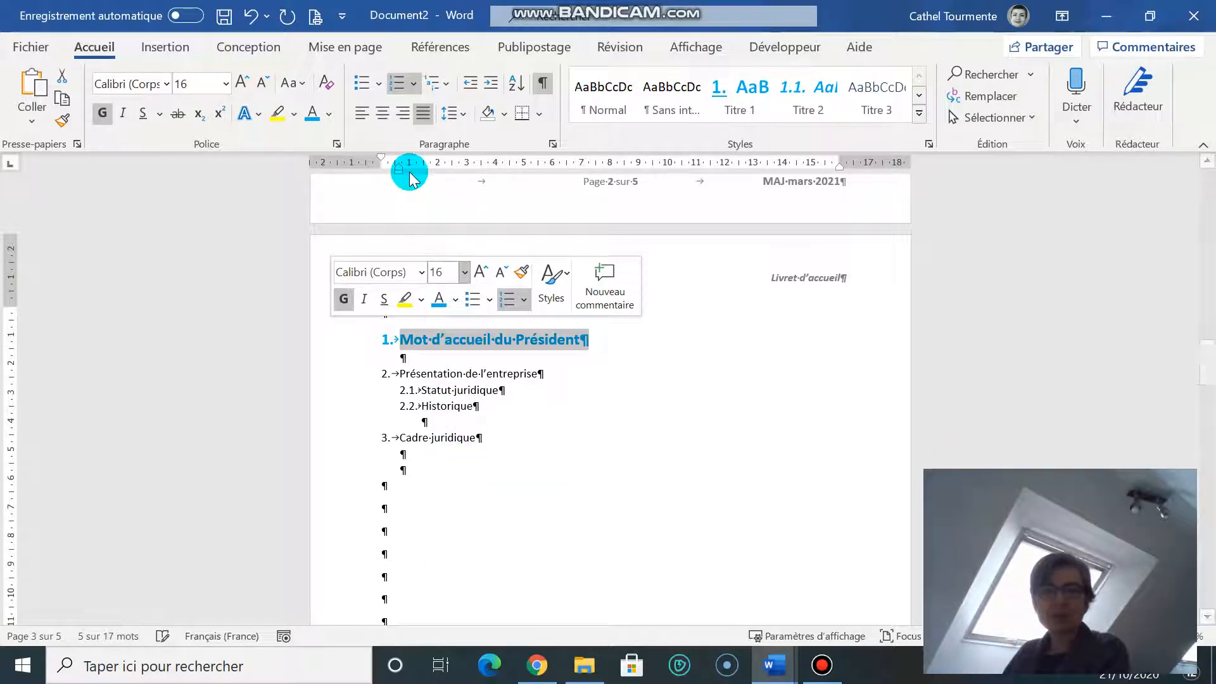
Step: Widen the gap after the heading's number on the ruler and underline the heading
{"action": "left_click_drag", "start_coordinate": [396, 171], "coordinate": [427, 174]}
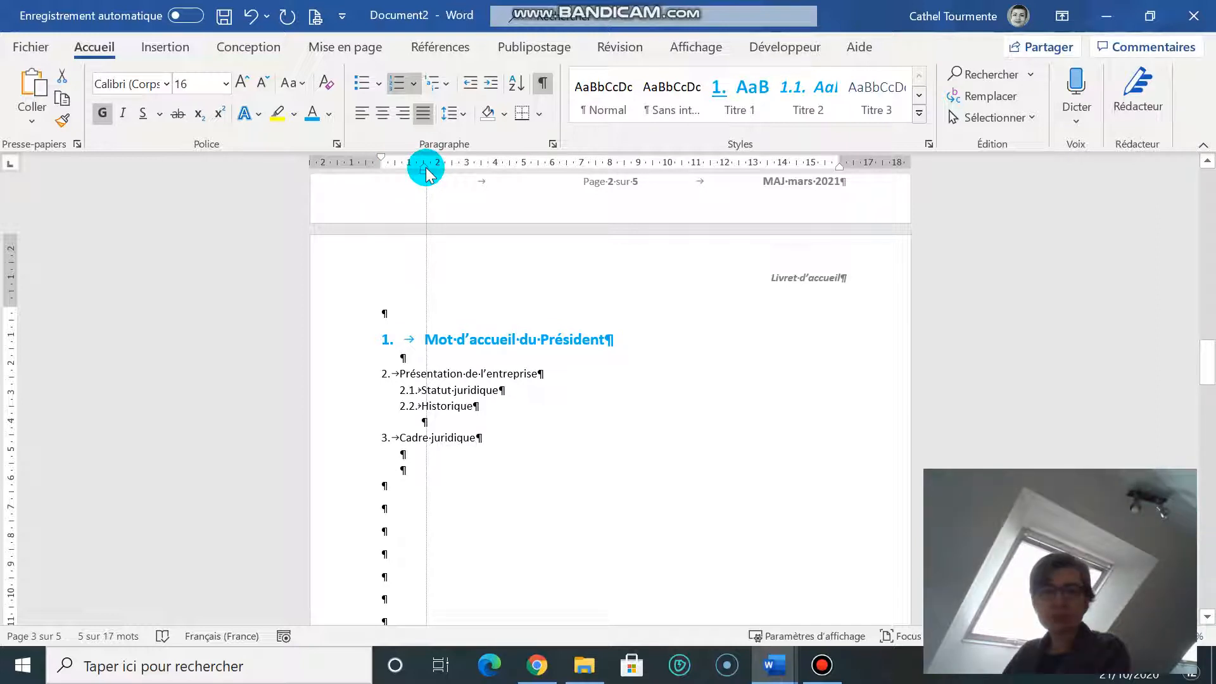
{"action": "left_click_drag", "start_coordinate": [427, 172], "coordinate": [425, 168]}
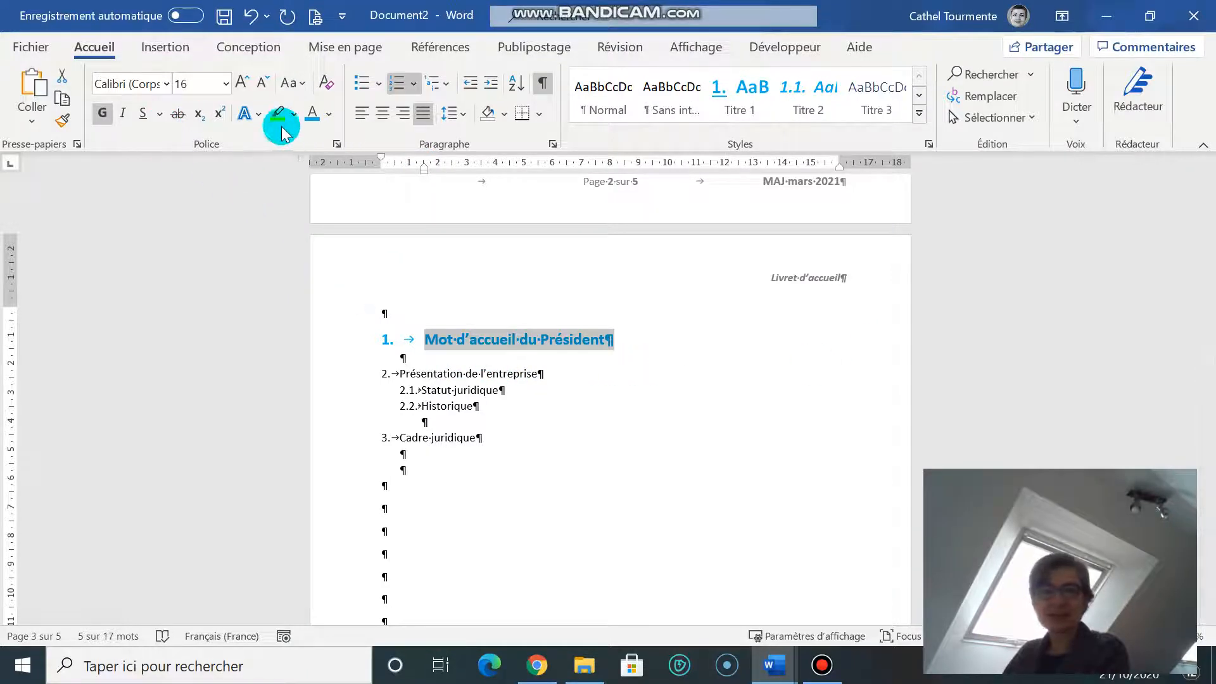
{"action": "left_click", "coordinate": [504, 356]}
{"action": "left_click_drag", "start_coordinate": [426, 334], "coordinate": [616, 336]}
{"action": "left_click", "coordinate": [143, 113]}
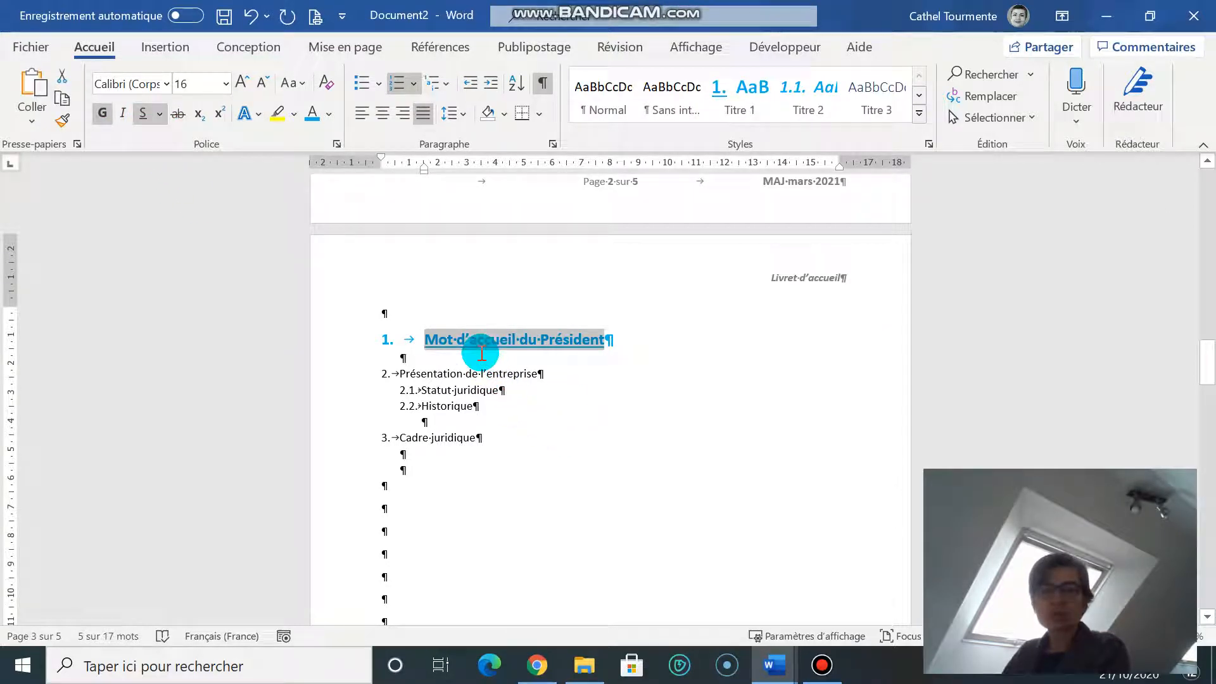
{"action": "left_click", "coordinate": [362, 346]}
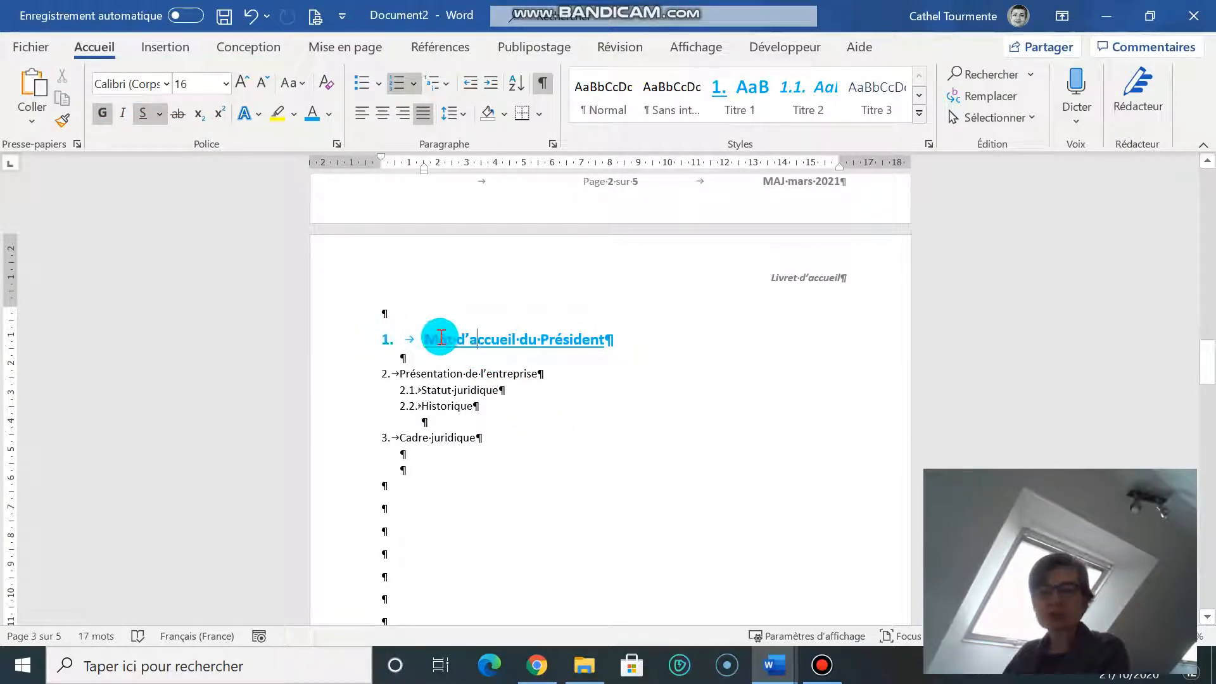
Step: Update the Titre 1 style to match the formatted first heading
{"action": "triple_click", "coordinate": [517, 341]}
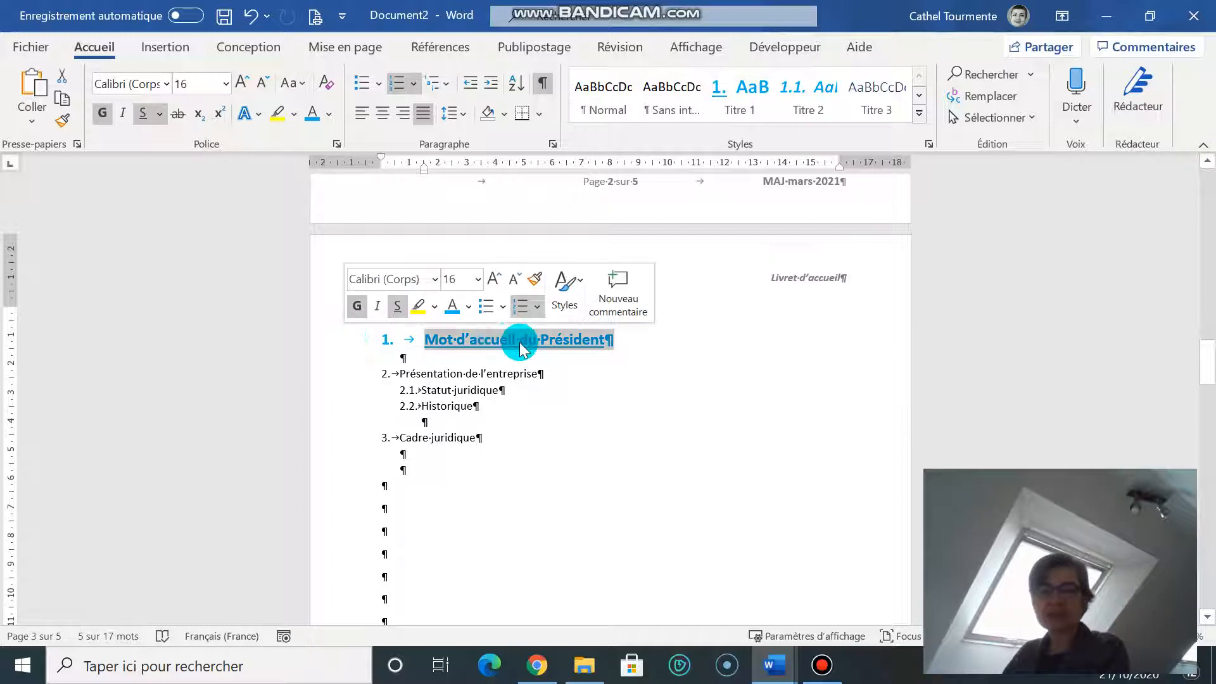
{"action": "right_click", "coordinate": [742, 88]}
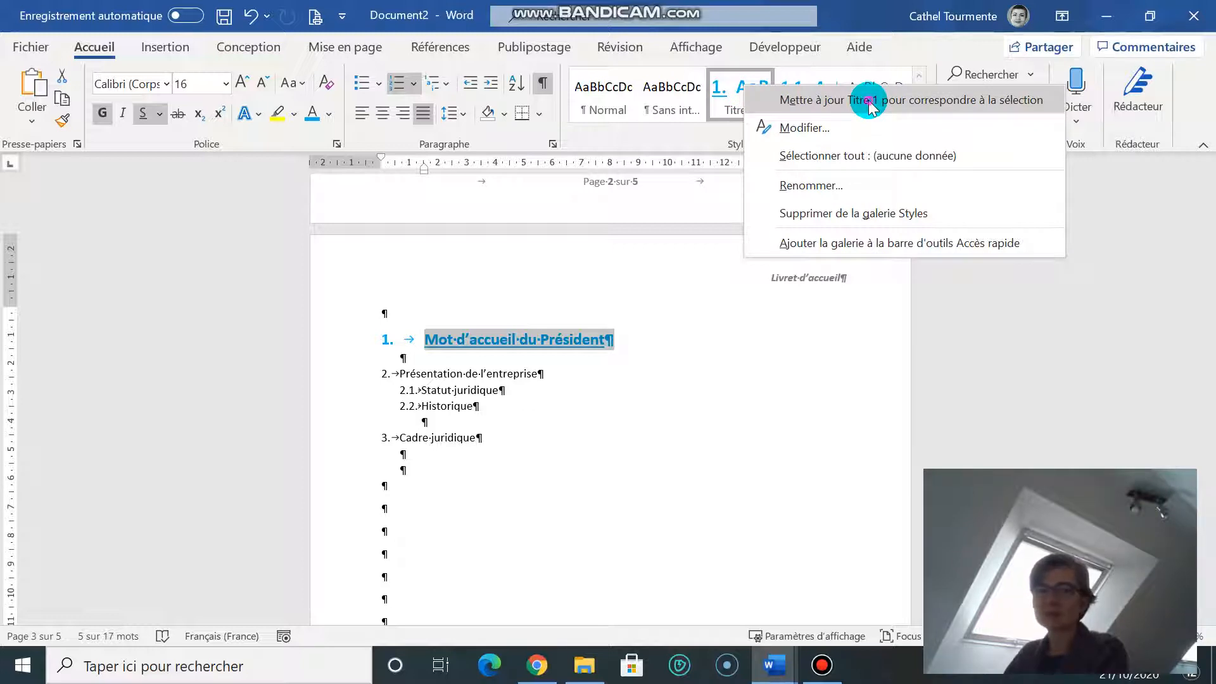
{"action": "left_click", "coordinate": [869, 101]}
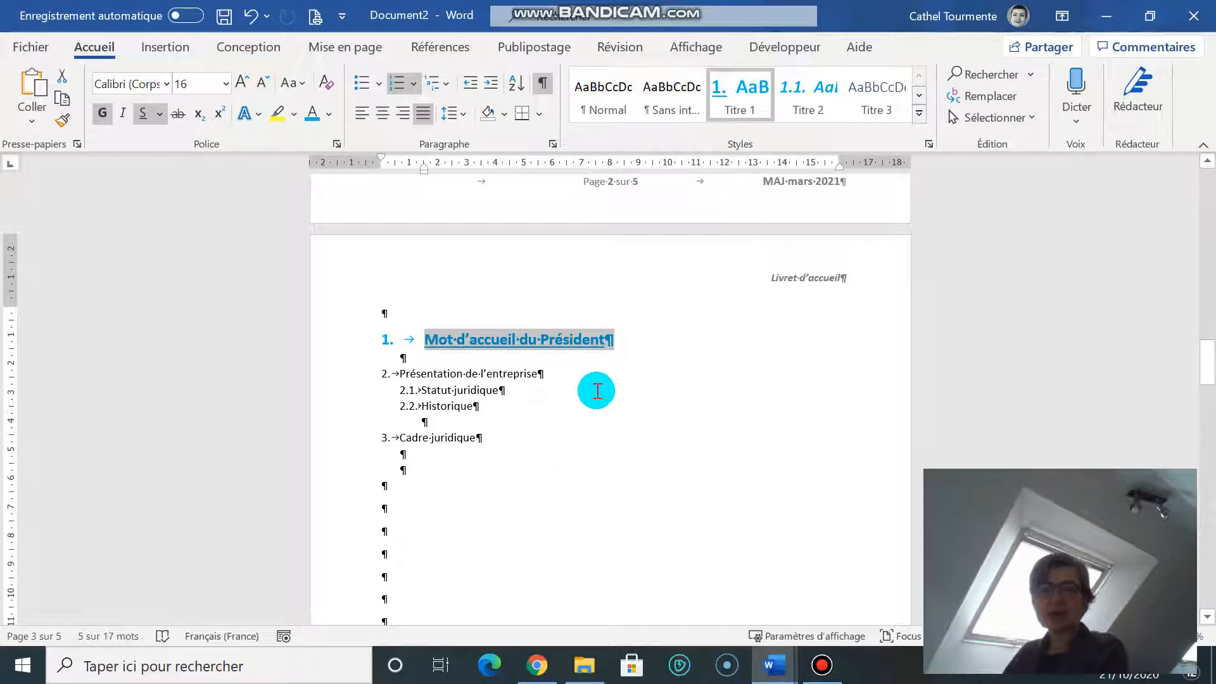
Step: Apply Titre 1 to 'Présentation de l'entreprise' and 'Cadre juridique'
{"action": "left_click", "coordinate": [333, 374]}
{"action": "left_click", "coordinate": [750, 93]}
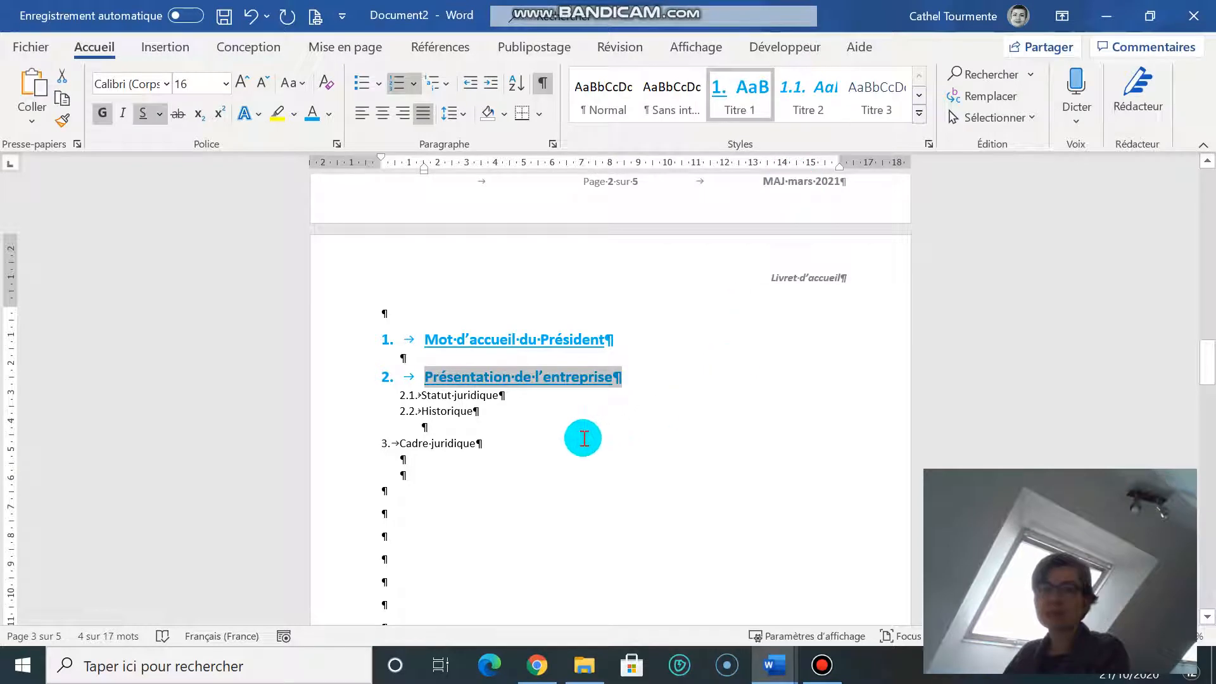
{"action": "left_click", "coordinate": [804, 440]}
{"action": "left_click", "coordinate": [305, 428]}
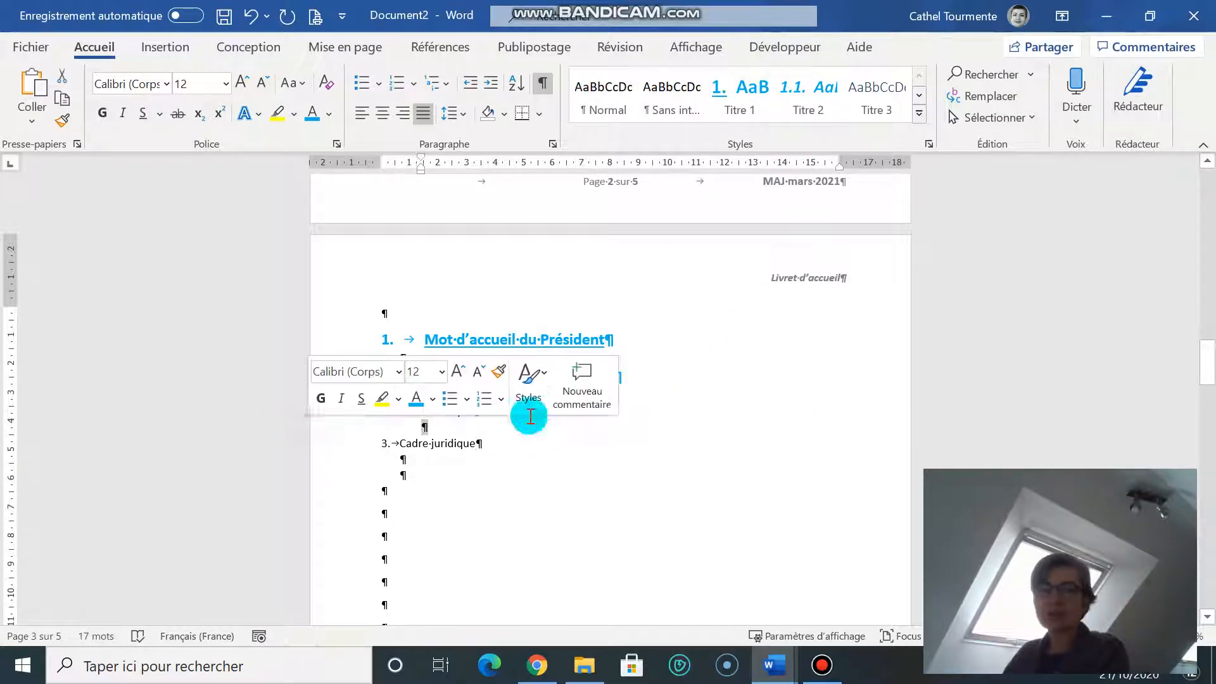
{"action": "left_click", "coordinate": [325, 446]}
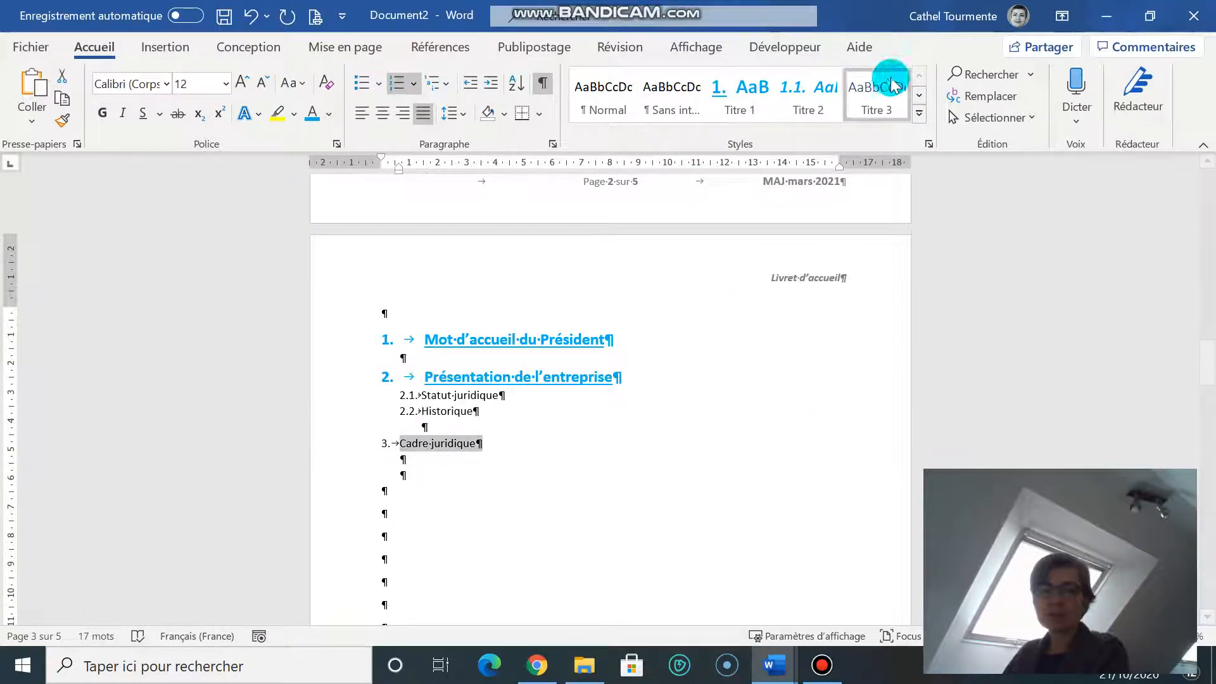
{"action": "left_click", "coordinate": [741, 101]}
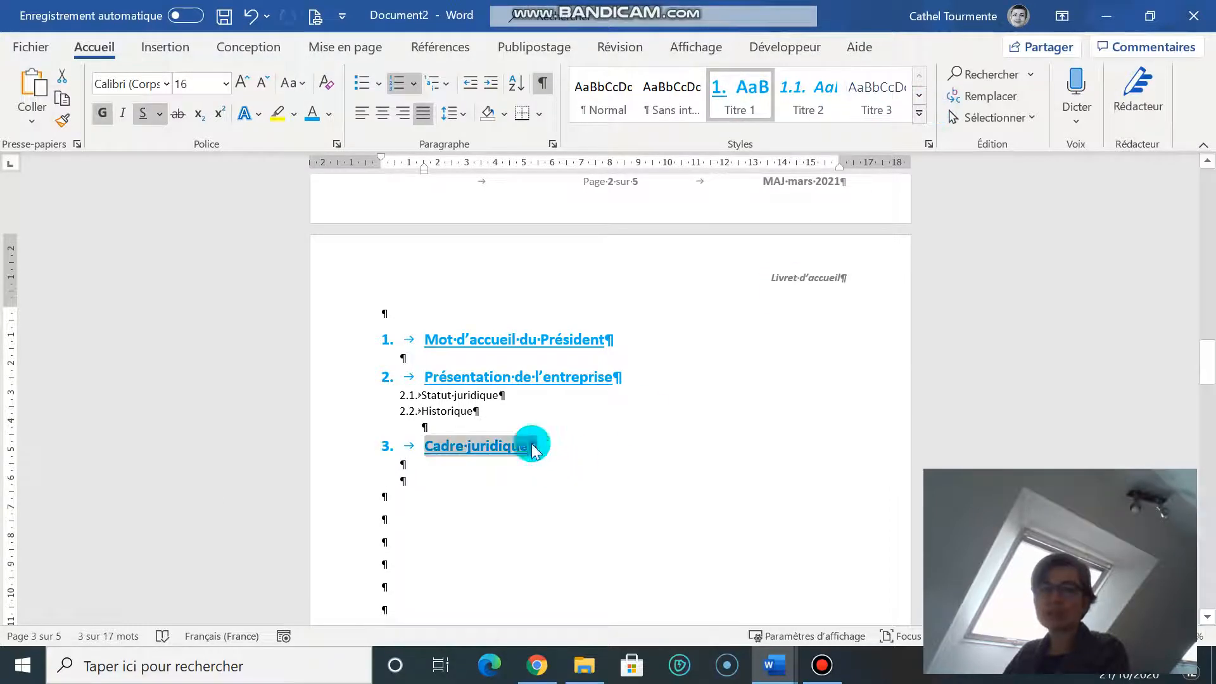
{"action": "left_click", "coordinate": [405, 395]}
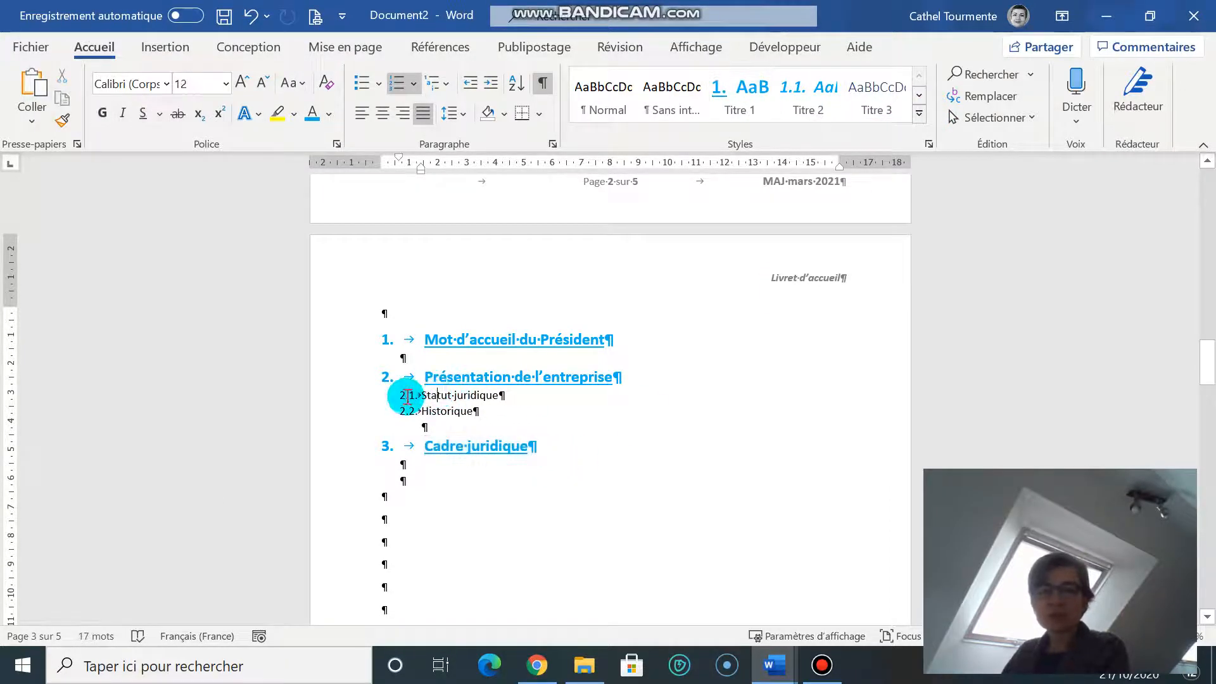
Step: Indent 'Statut juridique' further right using the ruler
{"action": "left_click_drag", "start_coordinate": [434, 395], "coordinate": [492, 394]}
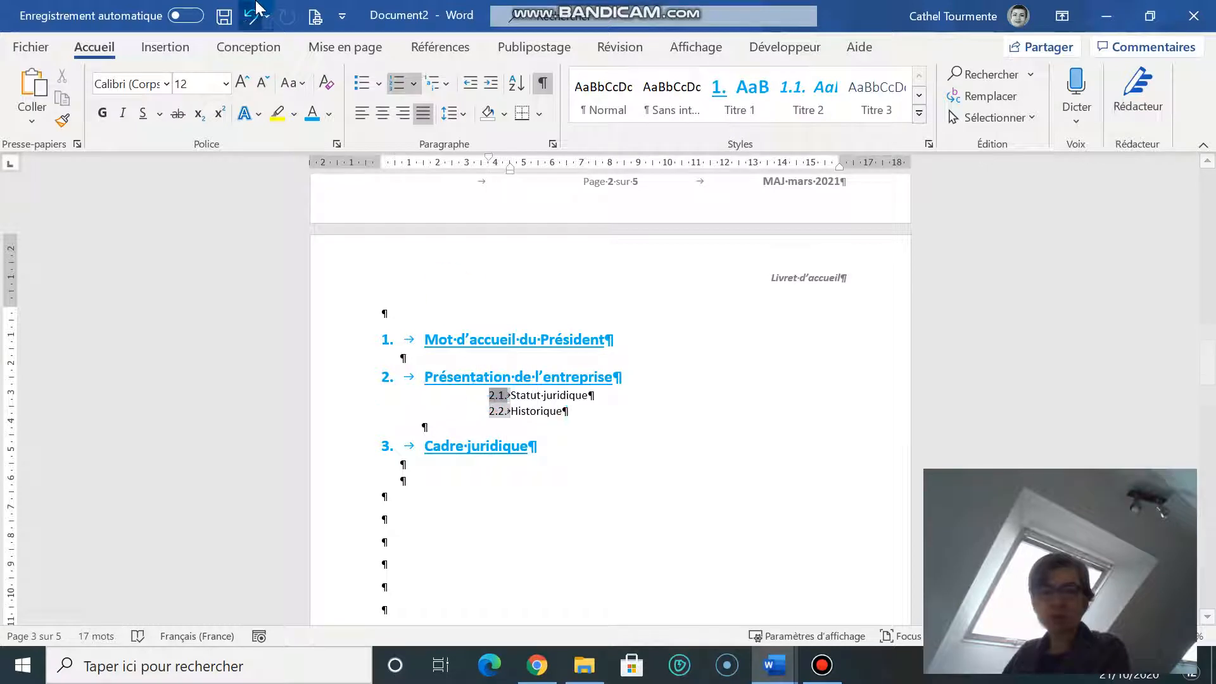
{"action": "left_click", "coordinate": [251, 25]}
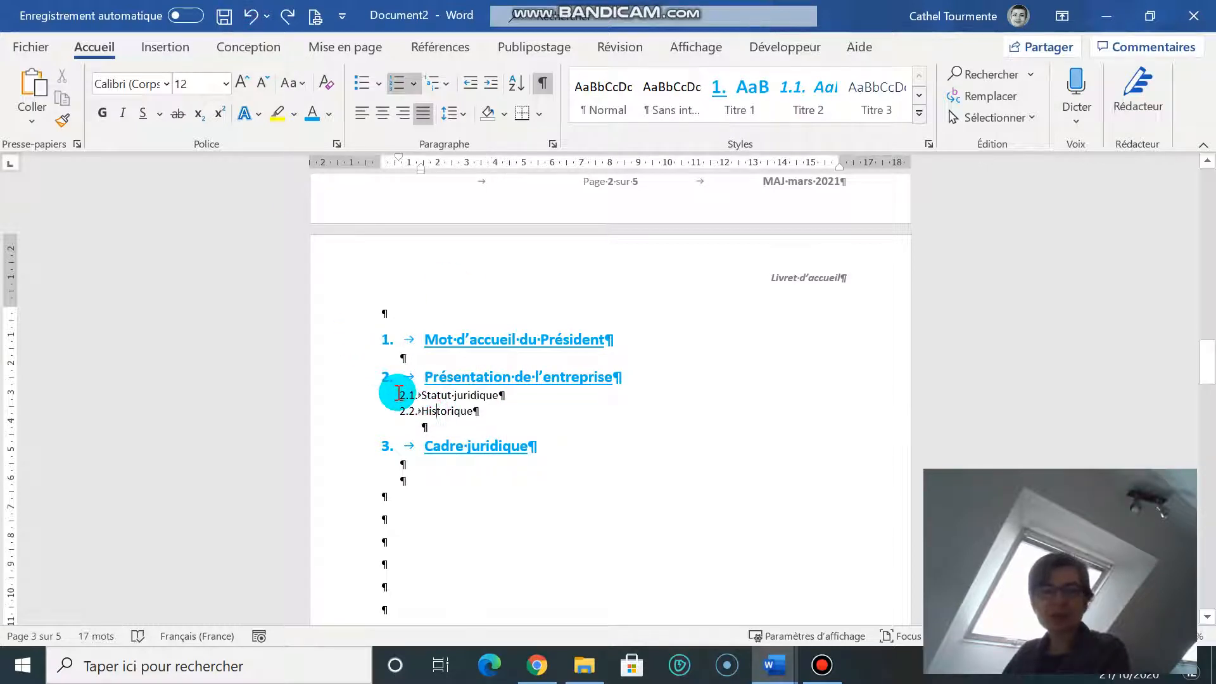
{"action": "left_click_drag", "start_coordinate": [421, 394], "coordinate": [504, 397]}
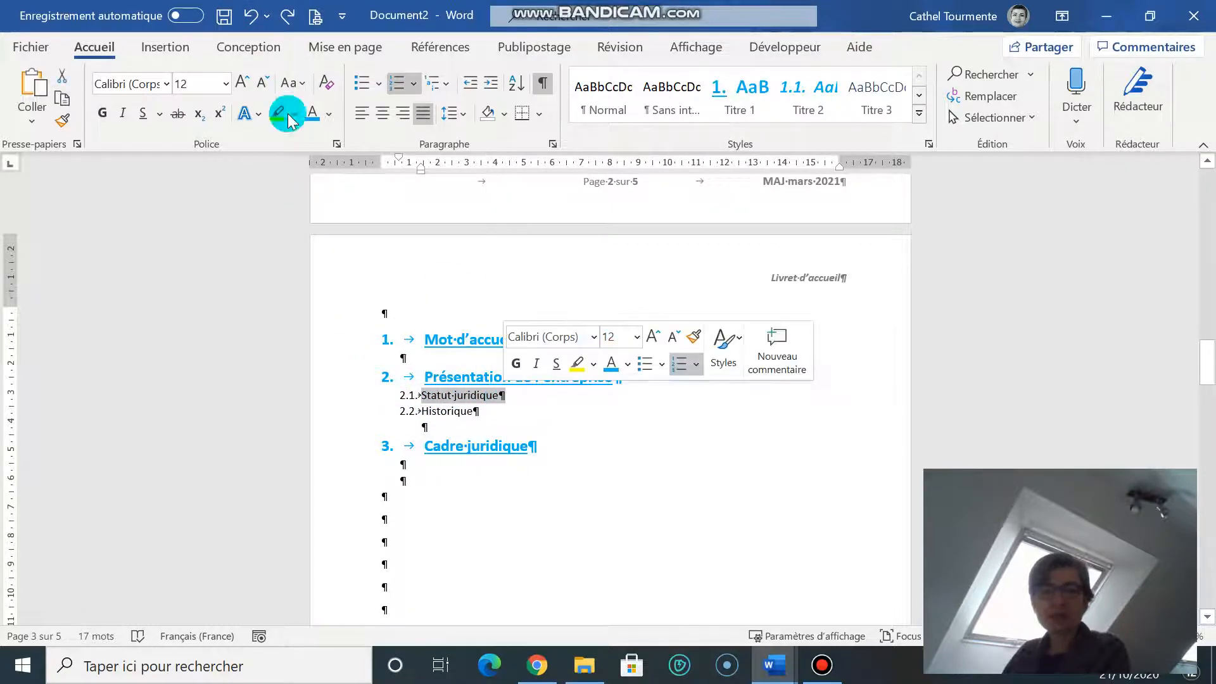
{"action": "left_click_drag", "start_coordinate": [422, 168], "coordinate": [460, 170]}
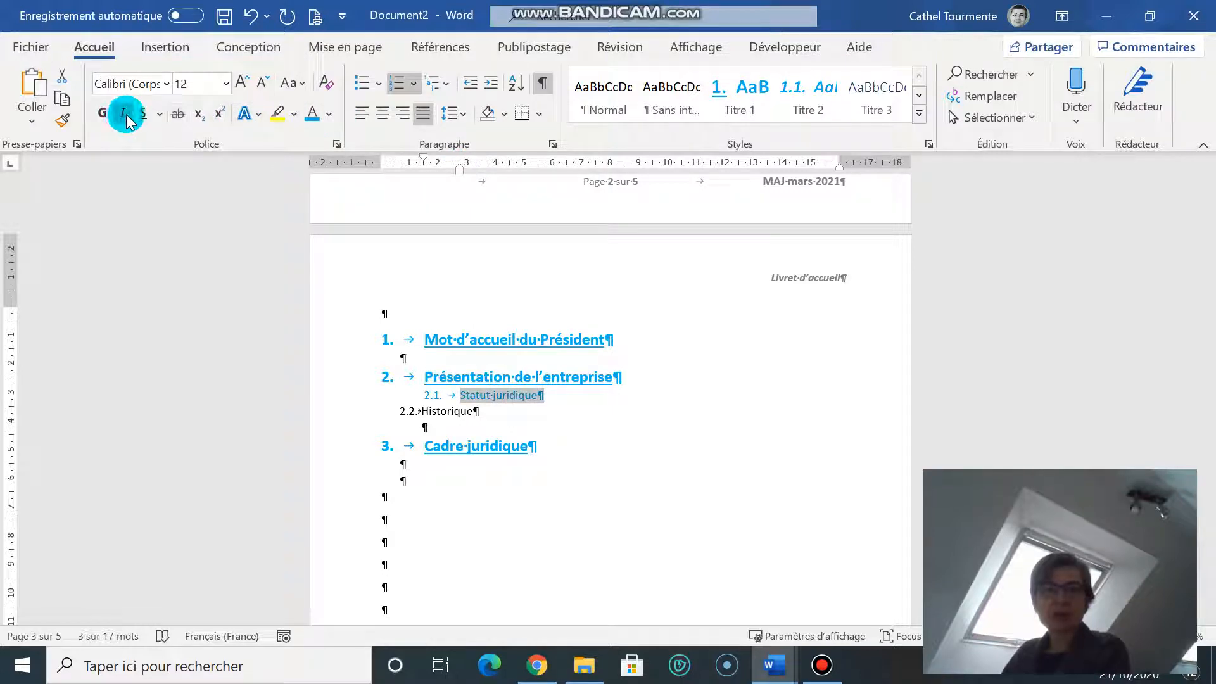
Step: Update Titre 2 to match 'Statut juridique' and apply it to 'Historique'
{"action": "right_click", "coordinate": [809, 106]}
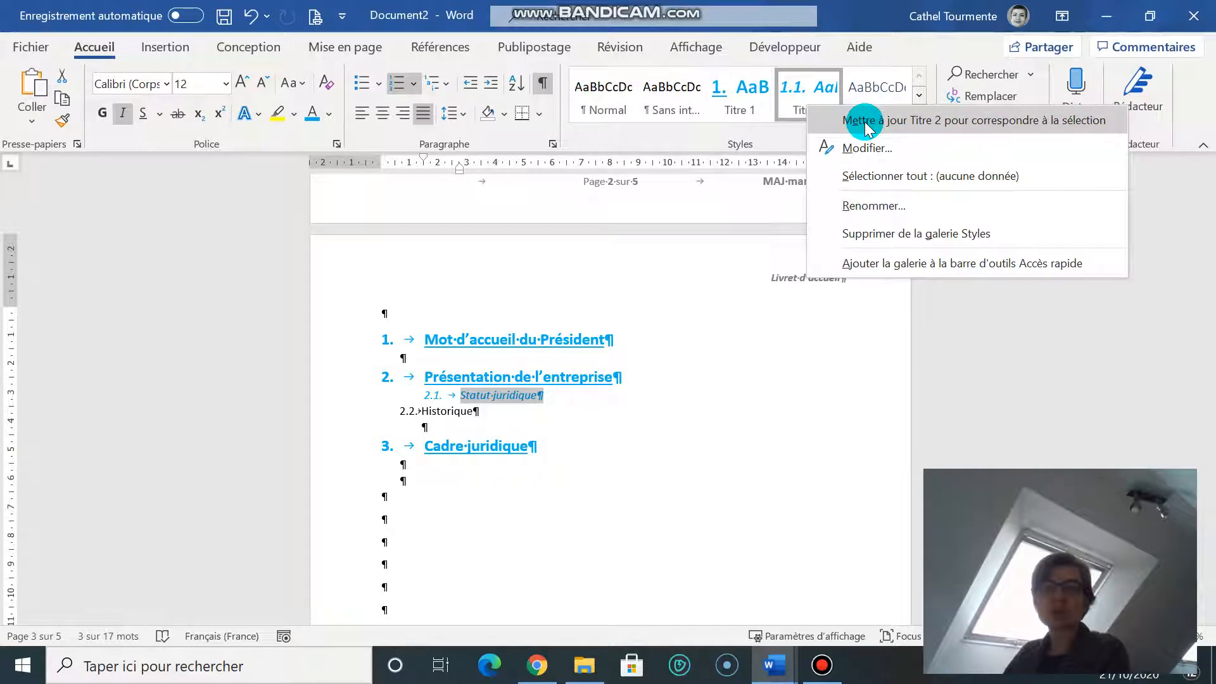
{"action": "left_click", "coordinate": [865, 121]}
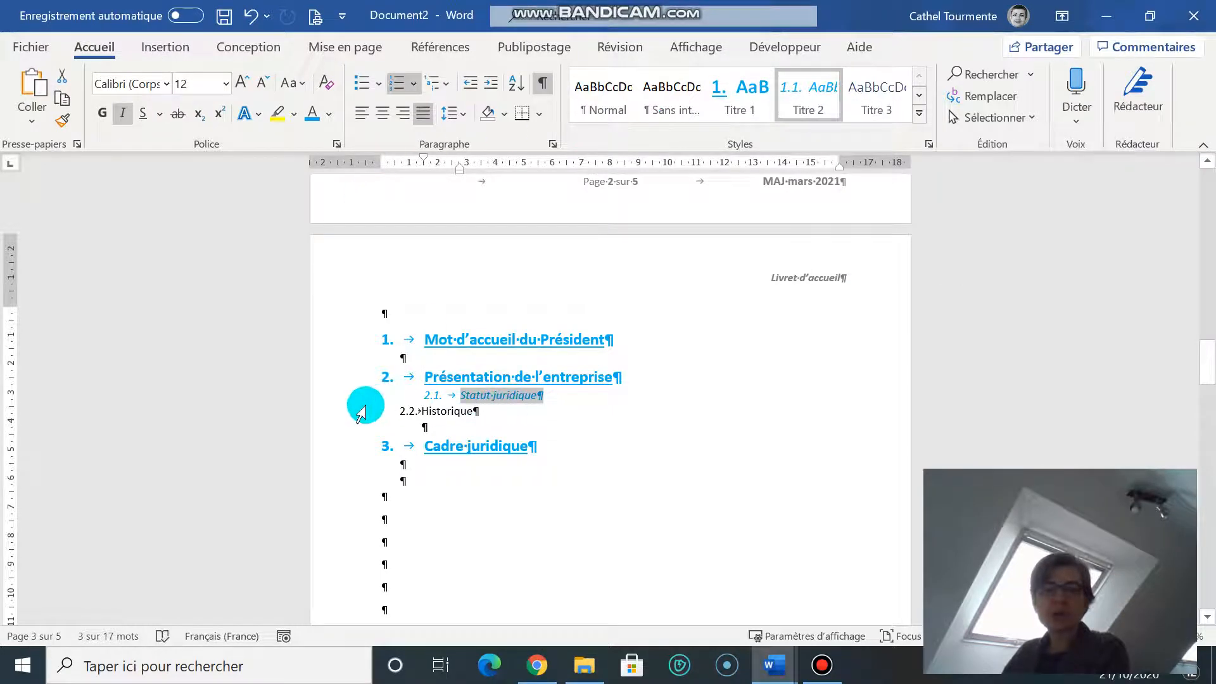
{"action": "left_click", "coordinate": [340, 418]}
{"action": "left_click", "coordinate": [809, 95]}
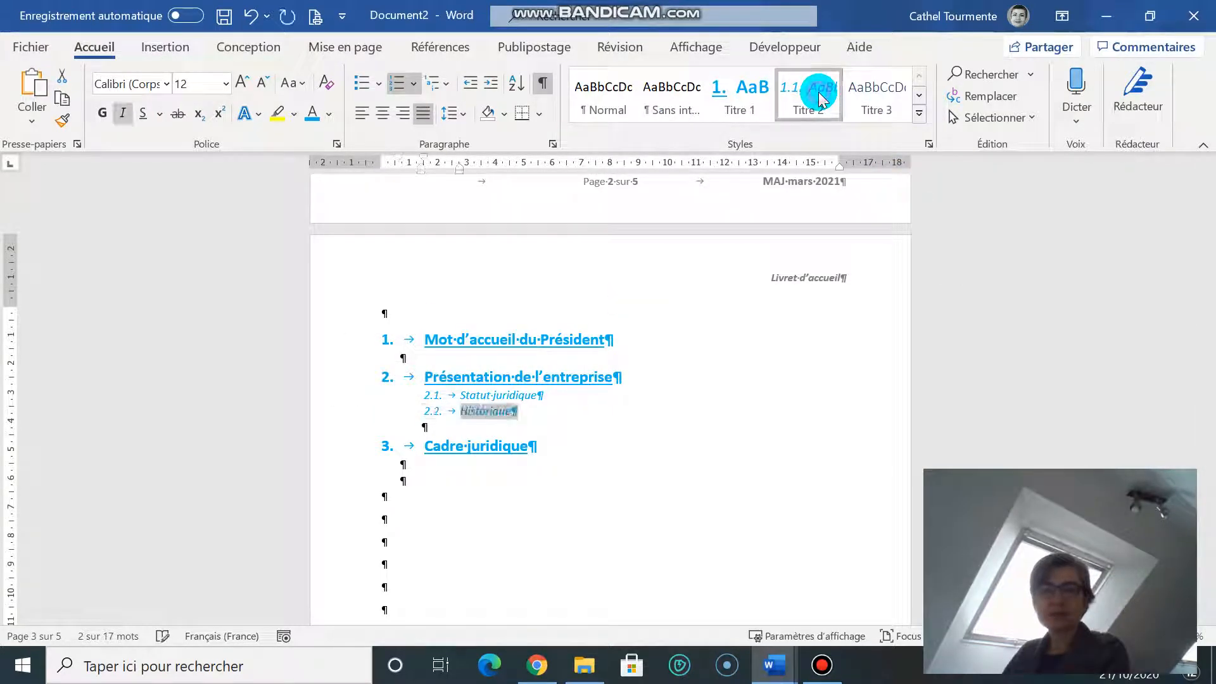
{"action": "left_click", "coordinate": [597, 451]}
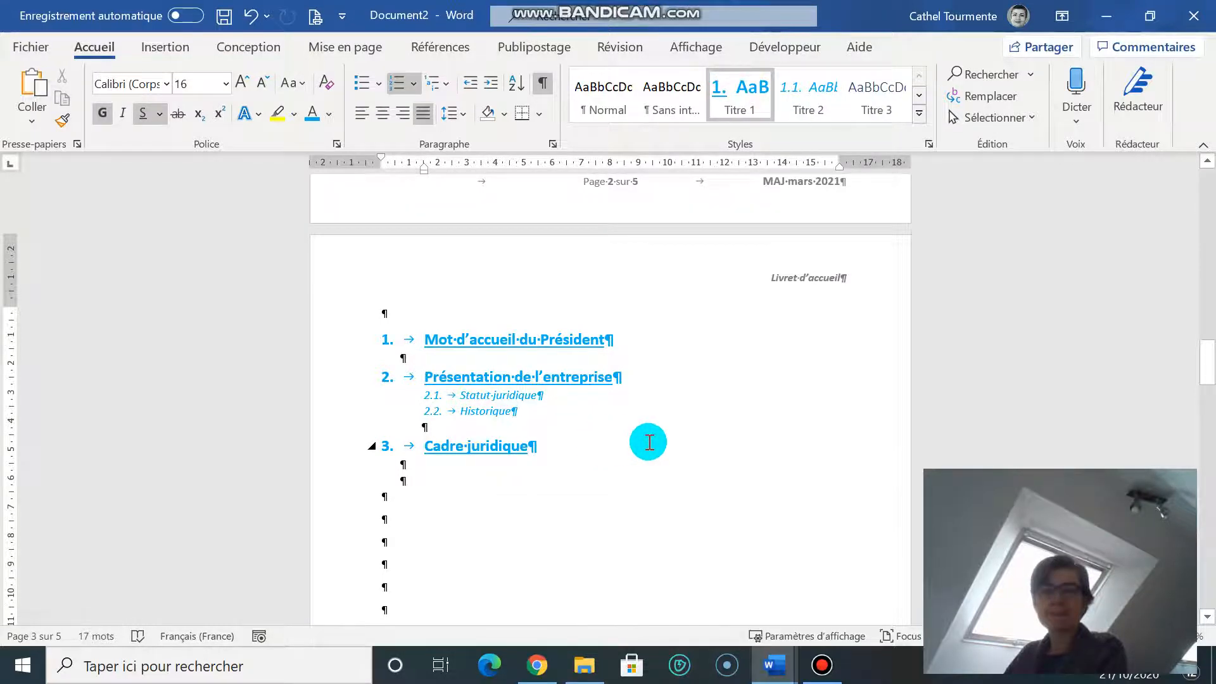
Step: Insert page breaks so 'Présentation de l'entreprise' and 'Cadre juridique' start new pages
{"action": "scroll", "coordinate": [649, 442], "scroll_direction": "up", "scroll_amount": 2}
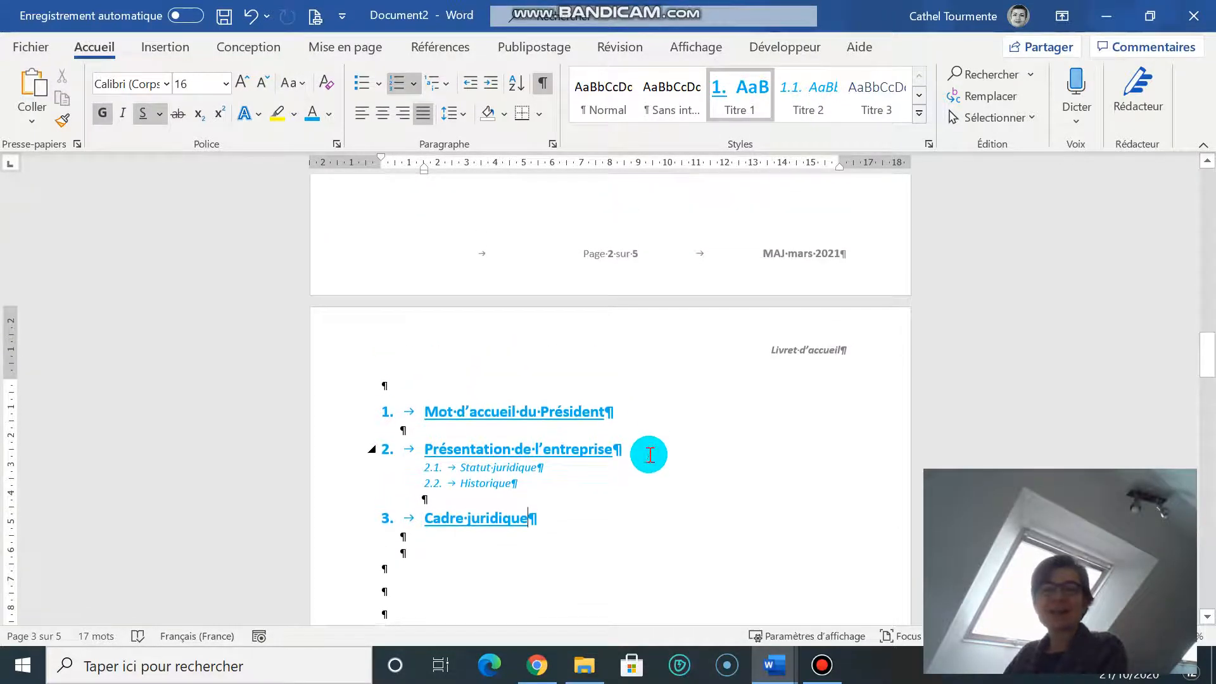
{"action": "scroll", "coordinate": [649, 454], "scroll_direction": "up", "scroll_amount": 2}
{"action": "scroll", "coordinate": [535, 421], "scroll_direction": "down", "scroll_amount": 4}
{"action": "scroll", "coordinate": [536, 421], "scroll_direction": "up", "scroll_amount": 4}
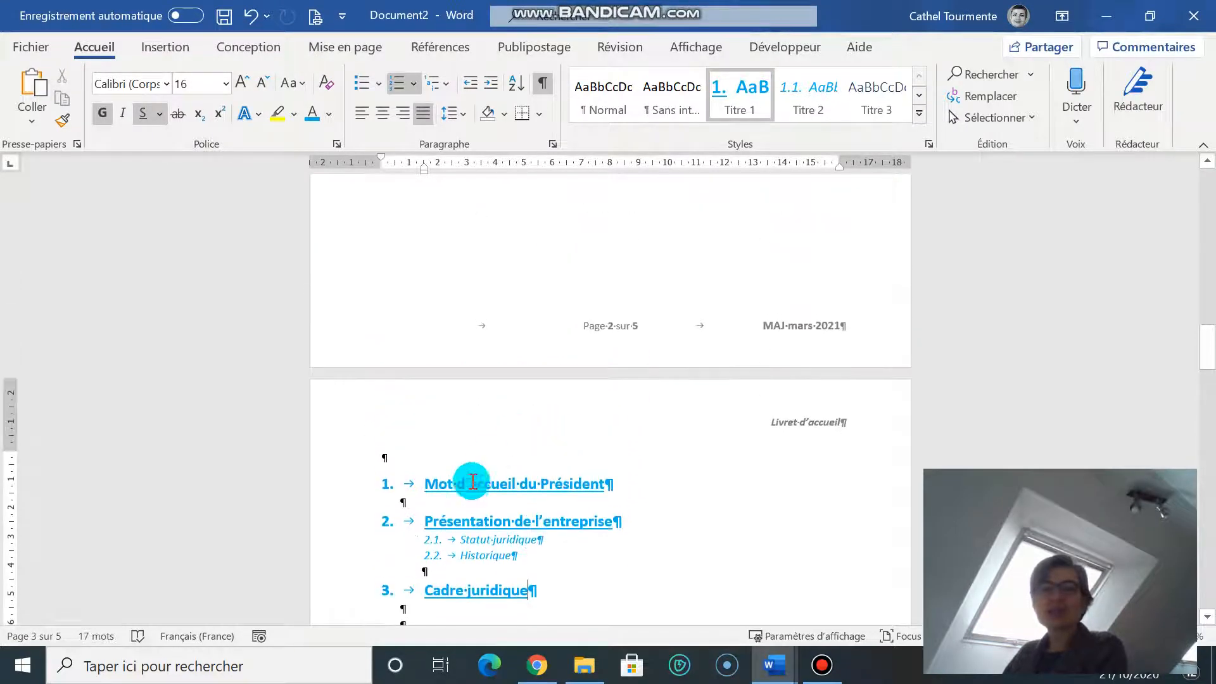
{"action": "left_click", "coordinate": [466, 500]}
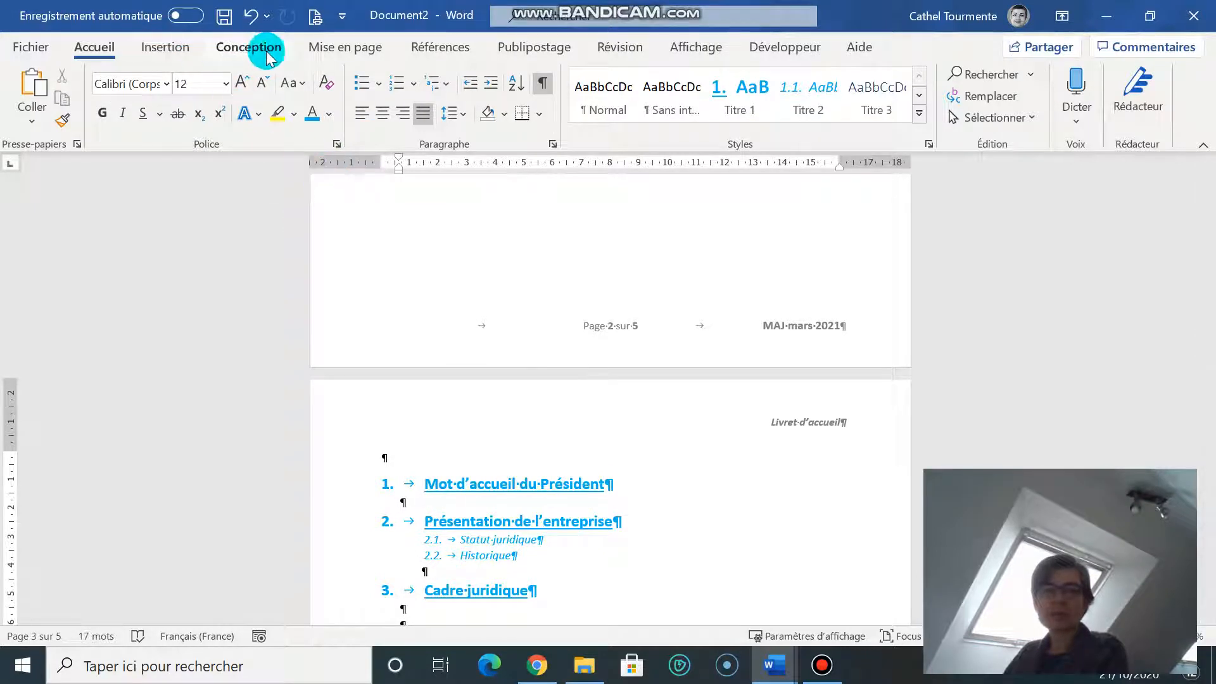
{"action": "left_click", "coordinate": [365, 50]}
{"action": "left_click", "coordinate": [269, 74]}
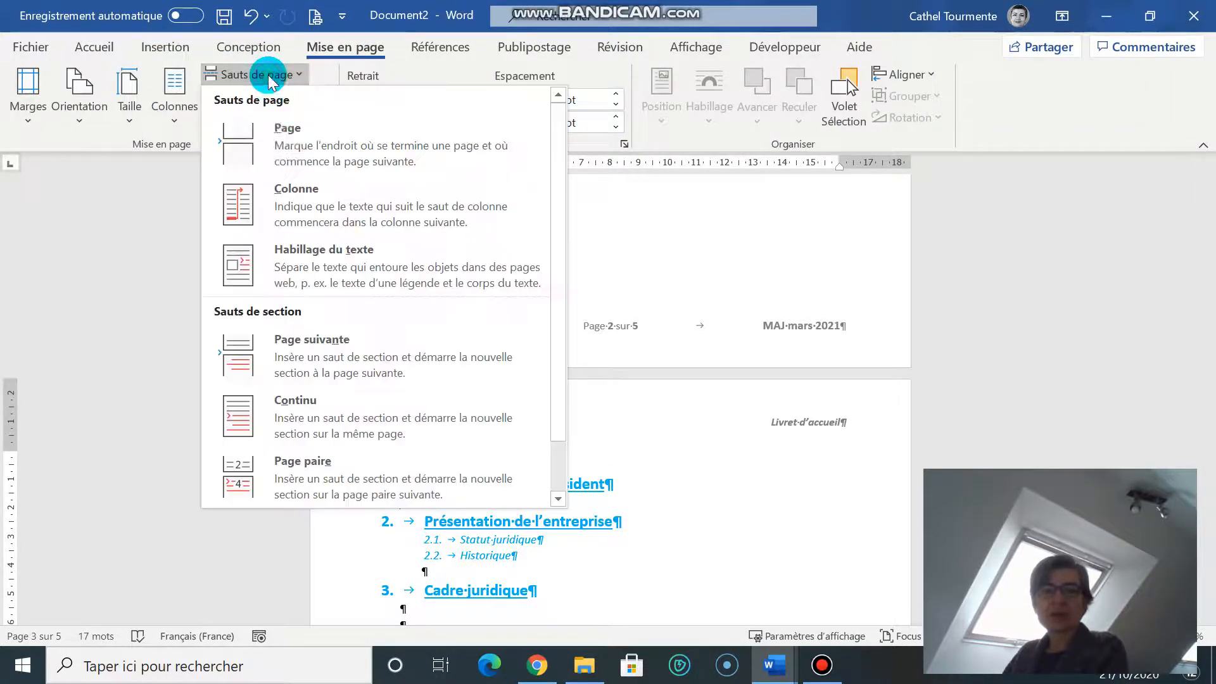
{"action": "left_click", "coordinate": [295, 147]}
{"action": "scroll", "coordinate": [443, 310], "scroll_direction": "down", "scroll_amount": 4}
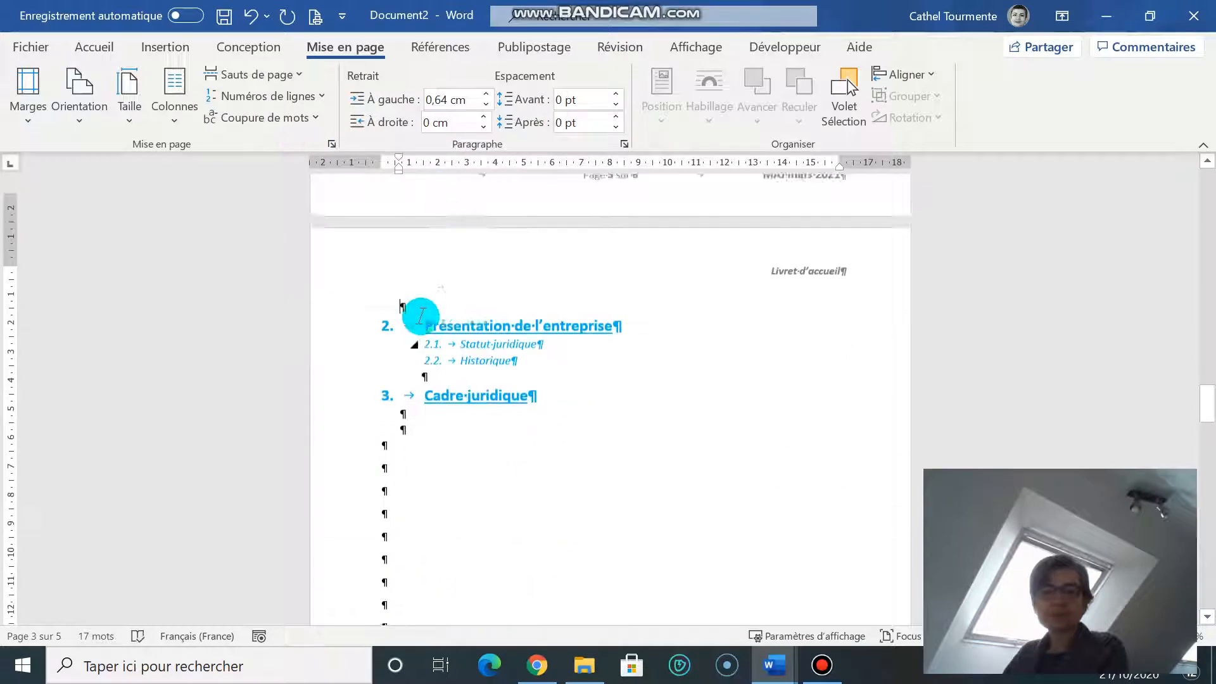
{"action": "left_click", "coordinate": [257, 74]}
{"action": "left_click", "coordinate": [307, 145]}
Step: On the empty page, bring up the Références table of contents gallery
{"action": "scroll", "coordinate": [491, 385], "scroll_direction": "down", "scroll_amount": 3}
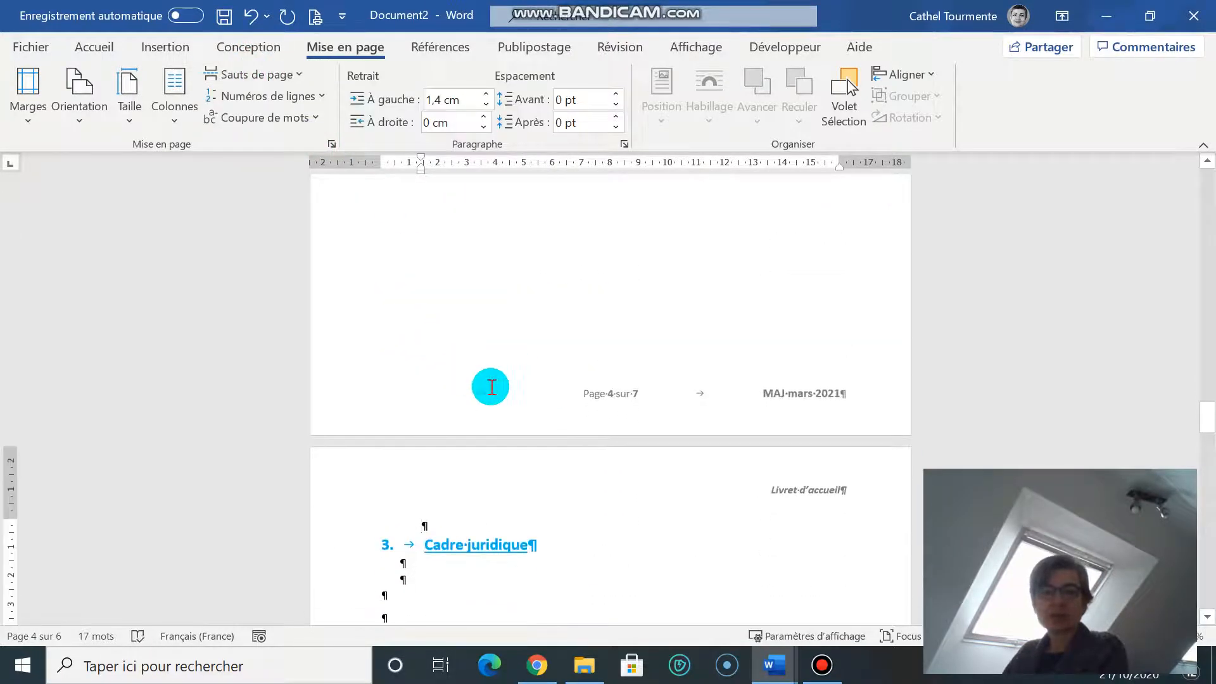
{"action": "scroll", "coordinate": [493, 426], "scroll_direction": "down", "scroll_amount": 9}
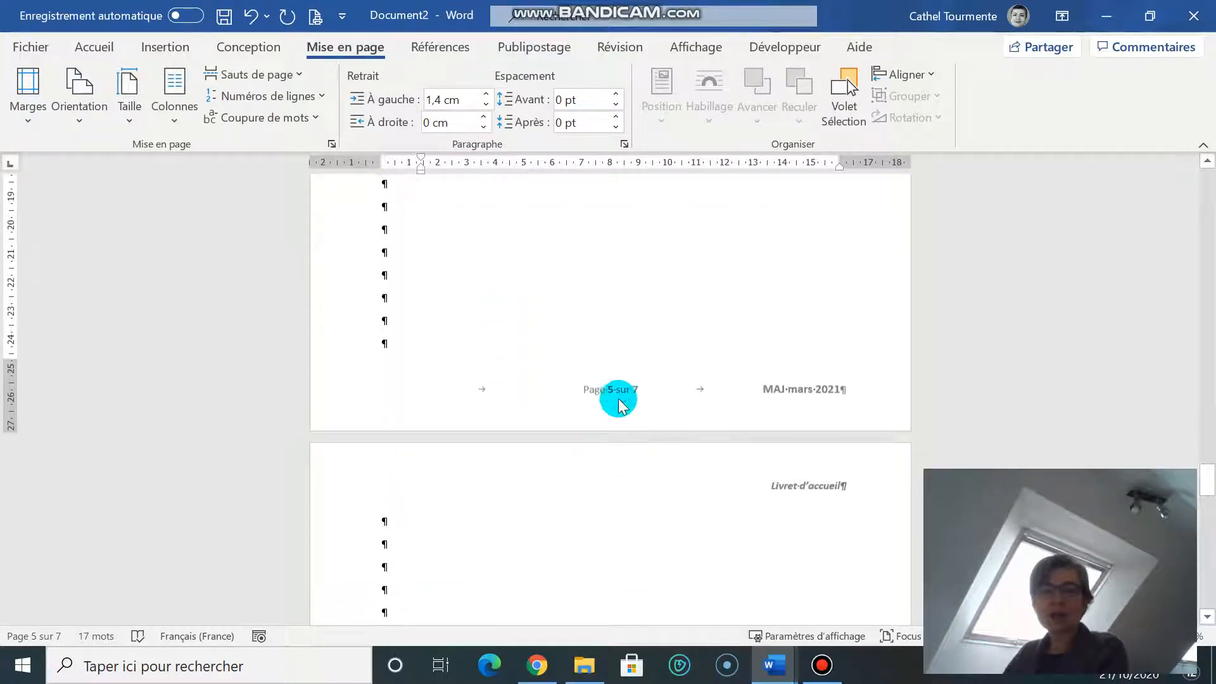
{"action": "scroll", "coordinate": [599, 405], "scroll_direction": "up", "scroll_amount": 3}
{"action": "scroll", "coordinate": [599, 406], "scroll_direction": "down", "scroll_amount": 10}
{"action": "scroll", "coordinate": [597, 407], "scroll_direction": "up", "scroll_amount": 1}
{"action": "scroll", "coordinate": [597, 407], "scroll_direction": "up", "scroll_amount": 15}
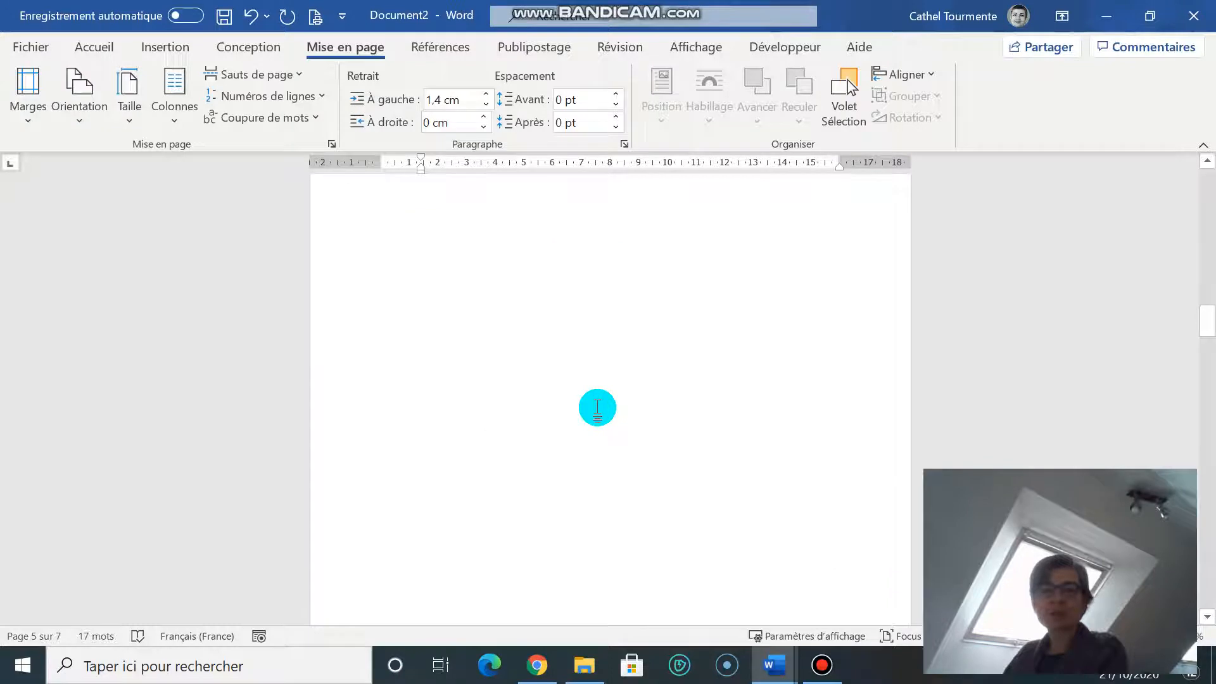
{"action": "scroll", "coordinate": [596, 407], "scroll_direction": "up", "scroll_amount": 15}
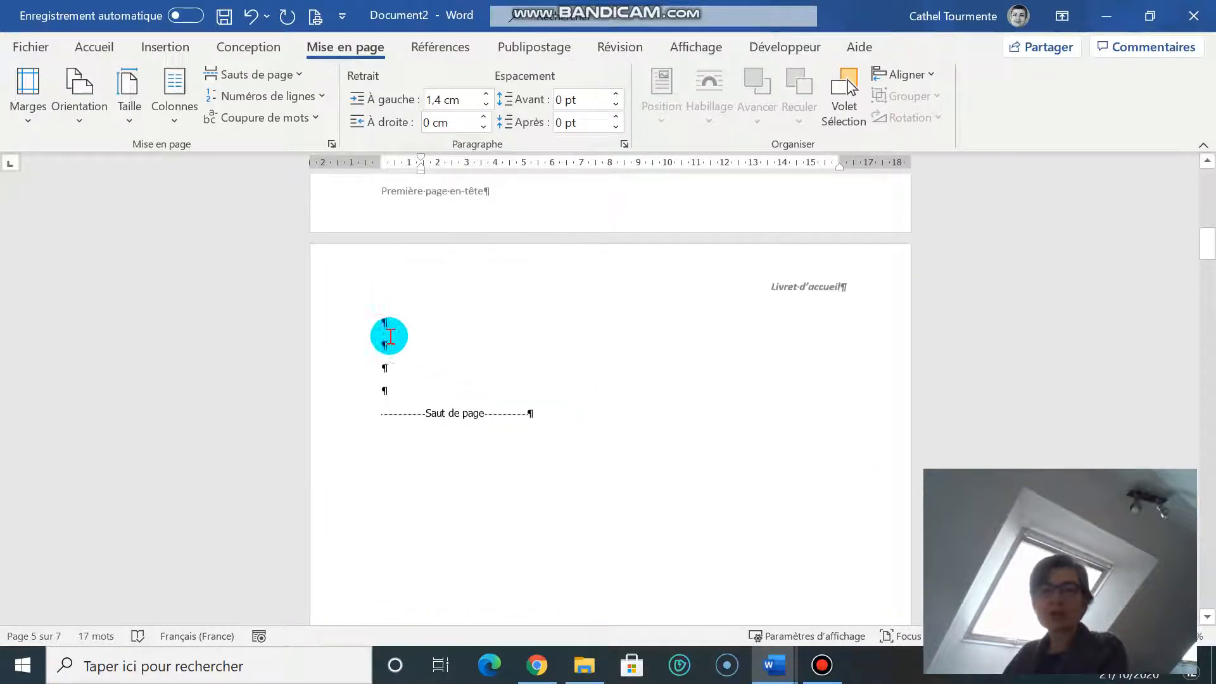
{"action": "left_click", "coordinate": [398, 341]}
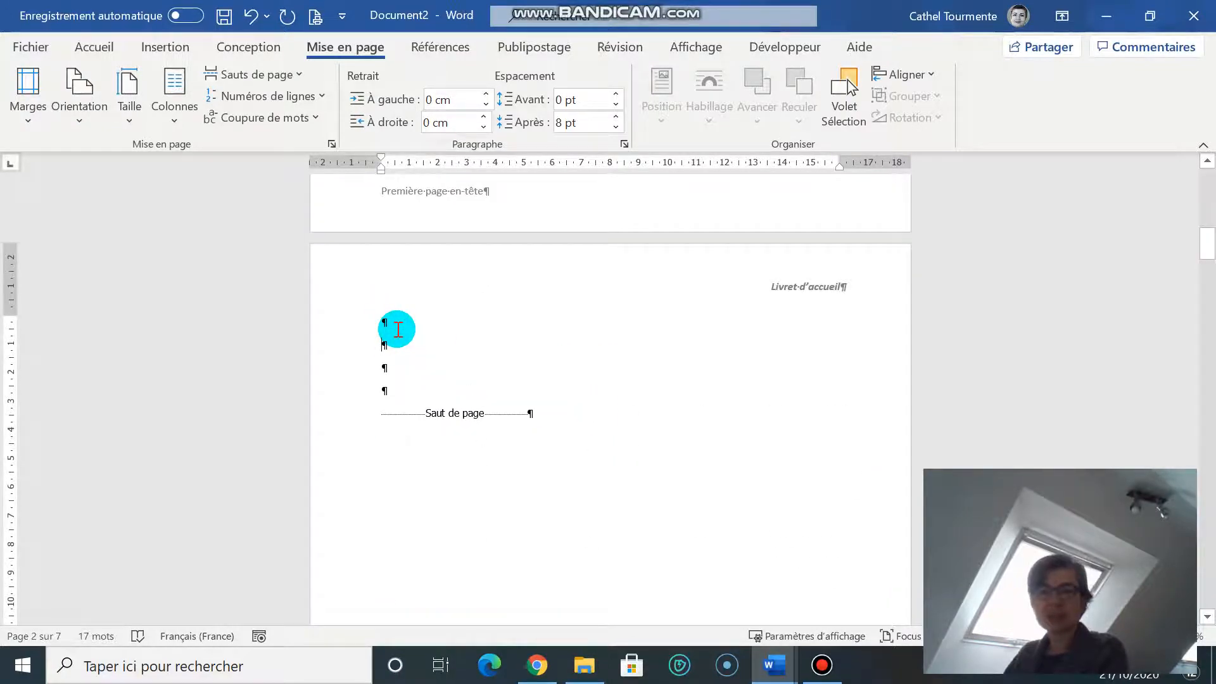
{"action": "left_click", "coordinate": [440, 47]}
{"action": "left_click", "coordinate": [37, 118]}
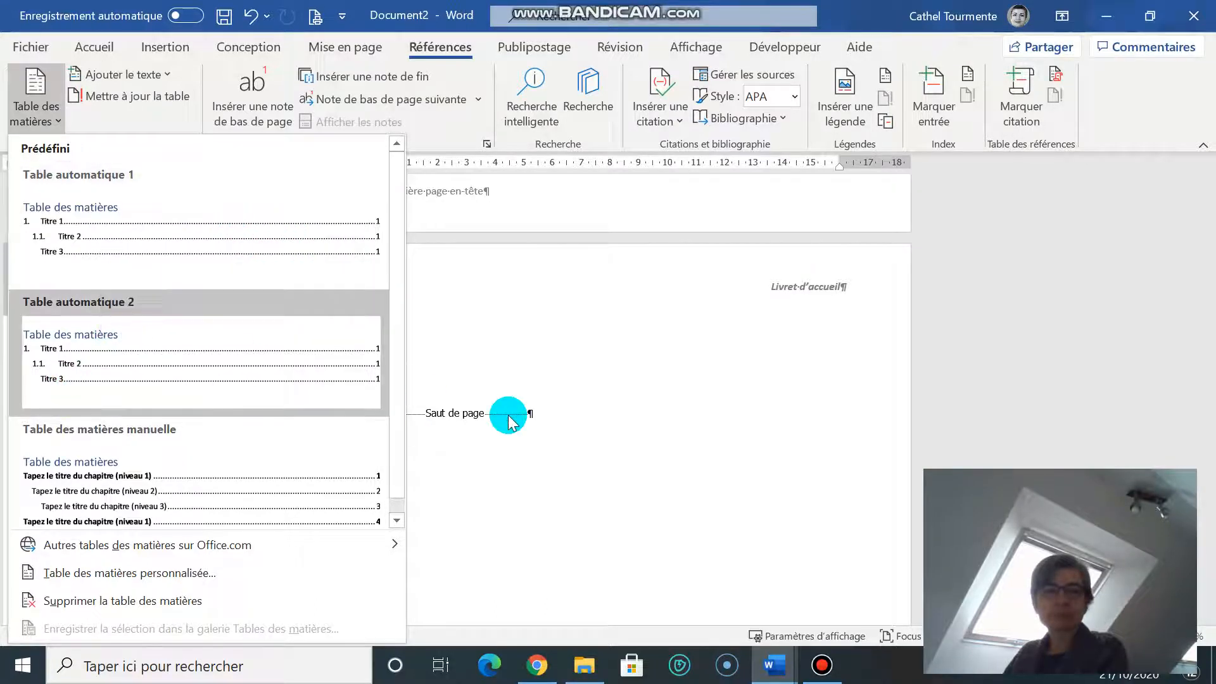
Step: Insert the Table automatique 2 table of contents on the empty page
{"action": "left_click", "coordinate": [175, 361]}
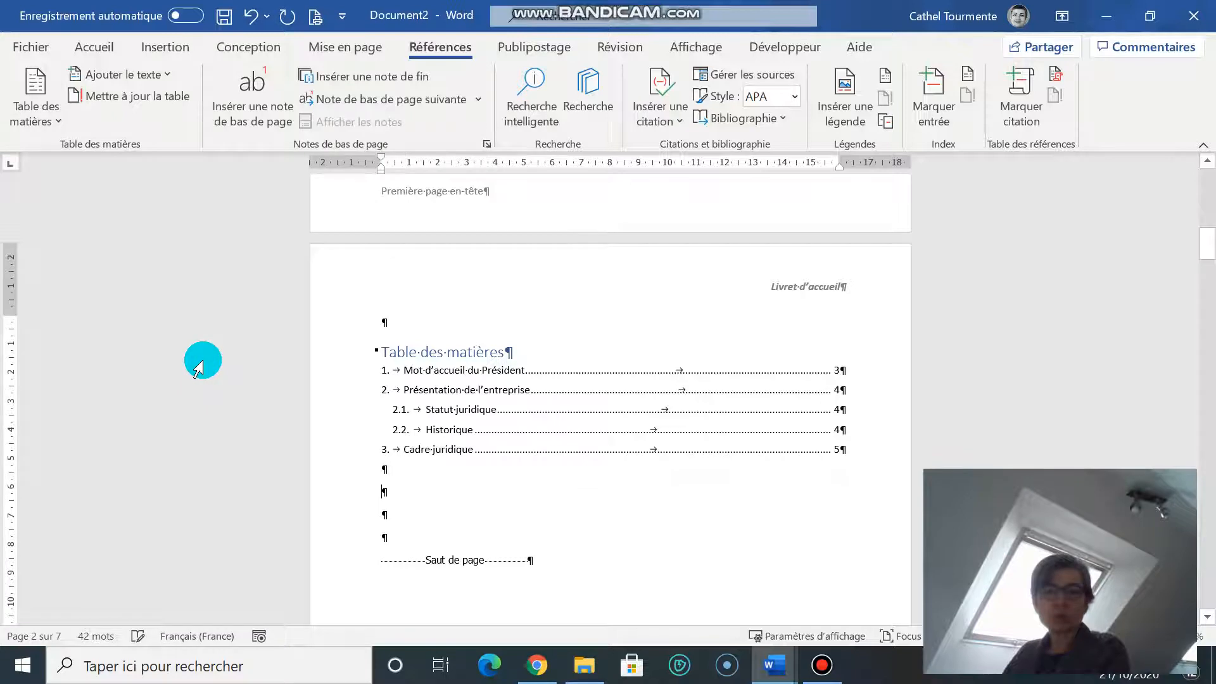
{"action": "left_click", "coordinate": [528, 424]}
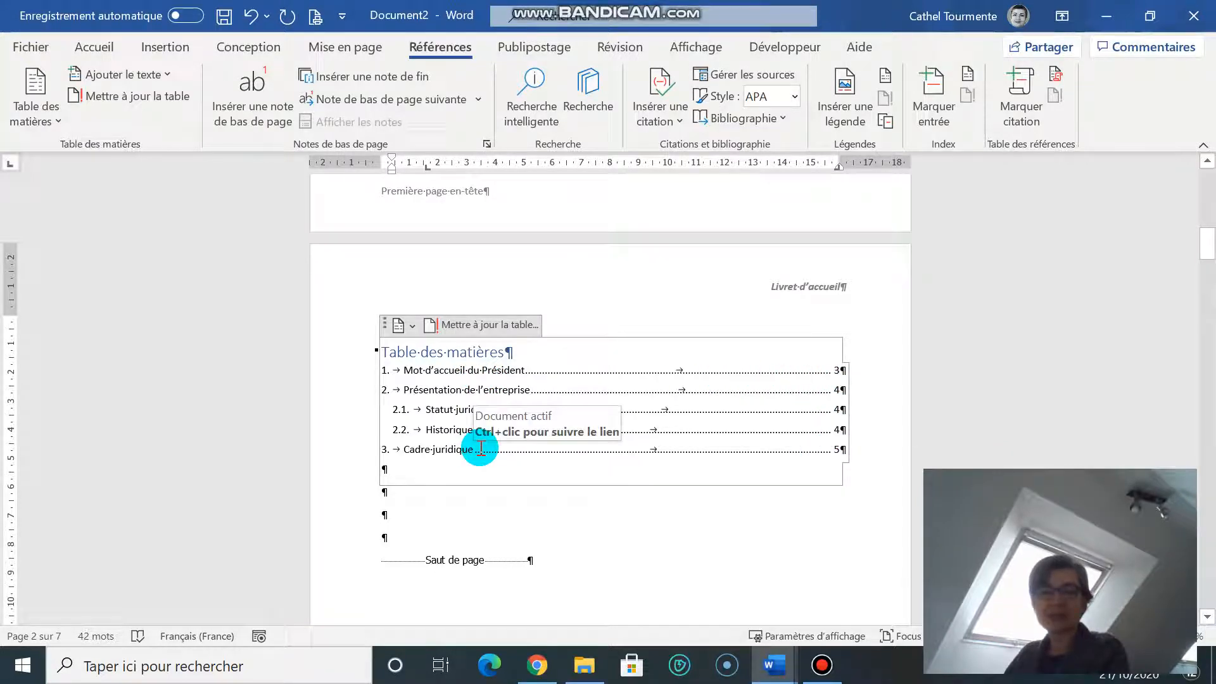
{"action": "scroll", "coordinate": [618, 428], "scroll_direction": "down", "scroll_amount": 5}
{"action": "scroll", "coordinate": [611, 442], "scroll_direction": "down", "scroll_amount": 15}
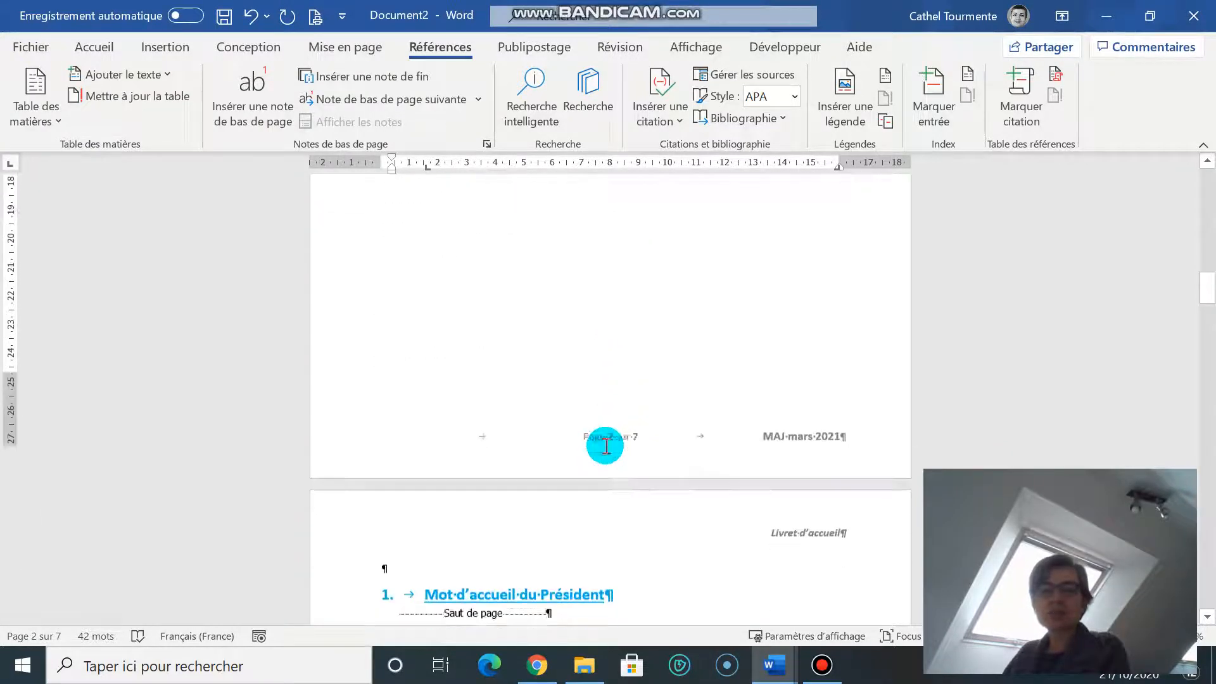
{"action": "scroll", "coordinate": [595, 453], "scroll_direction": "down", "scroll_amount": 7}
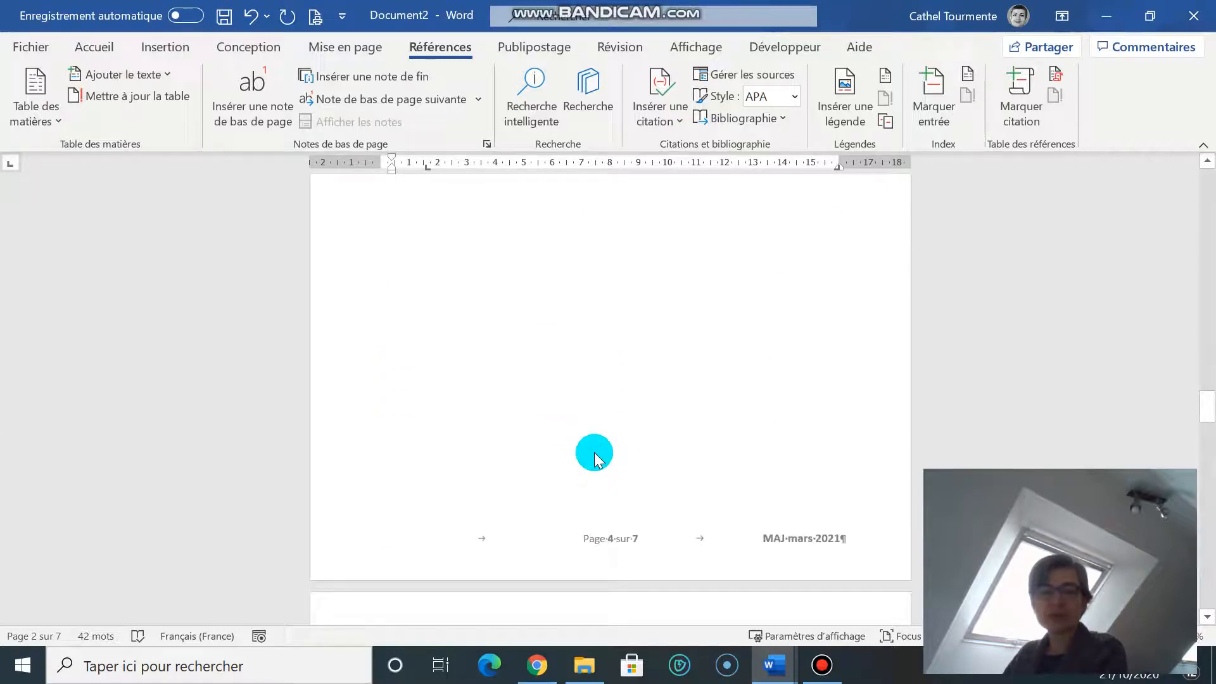
{"action": "scroll", "coordinate": [591, 456], "scroll_direction": "up", "scroll_amount": 11}
Step: Delete the page break that followed 'Historique'
{"action": "left_click", "coordinate": [421, 347]}
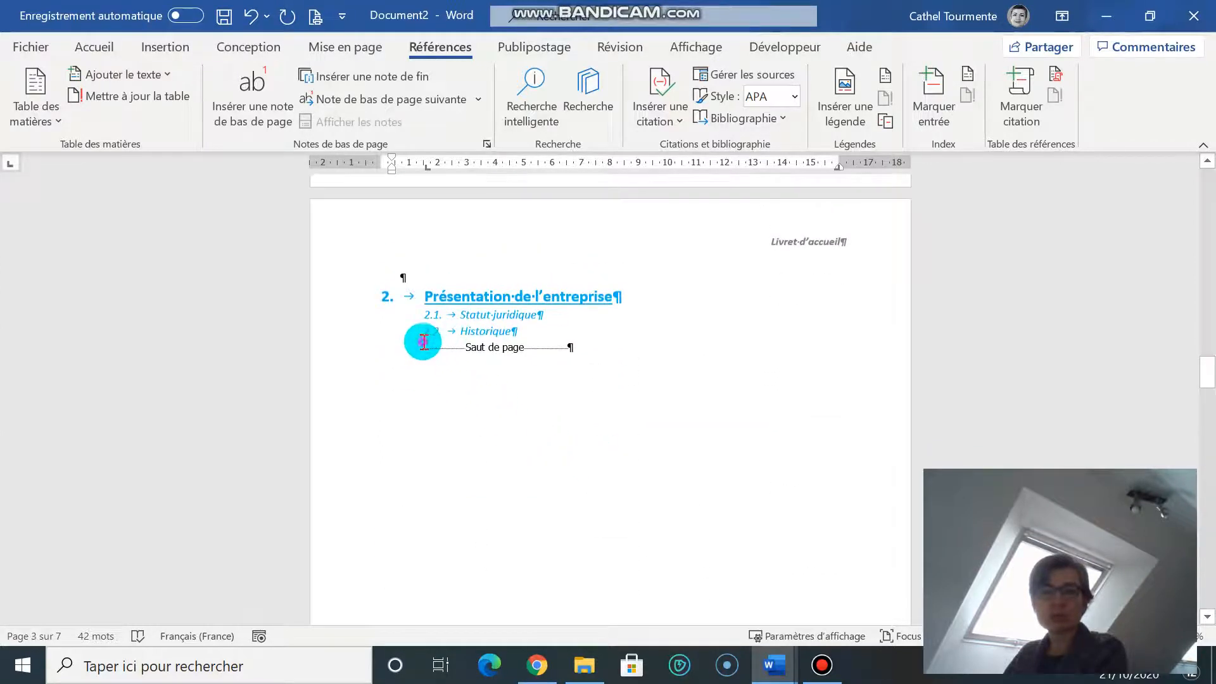
{"action": "key", "text": "Delete"}
{"action": "scroll", "coordinate": [498, 371], "scroll_direction": "down", "scroll_amount": 8}
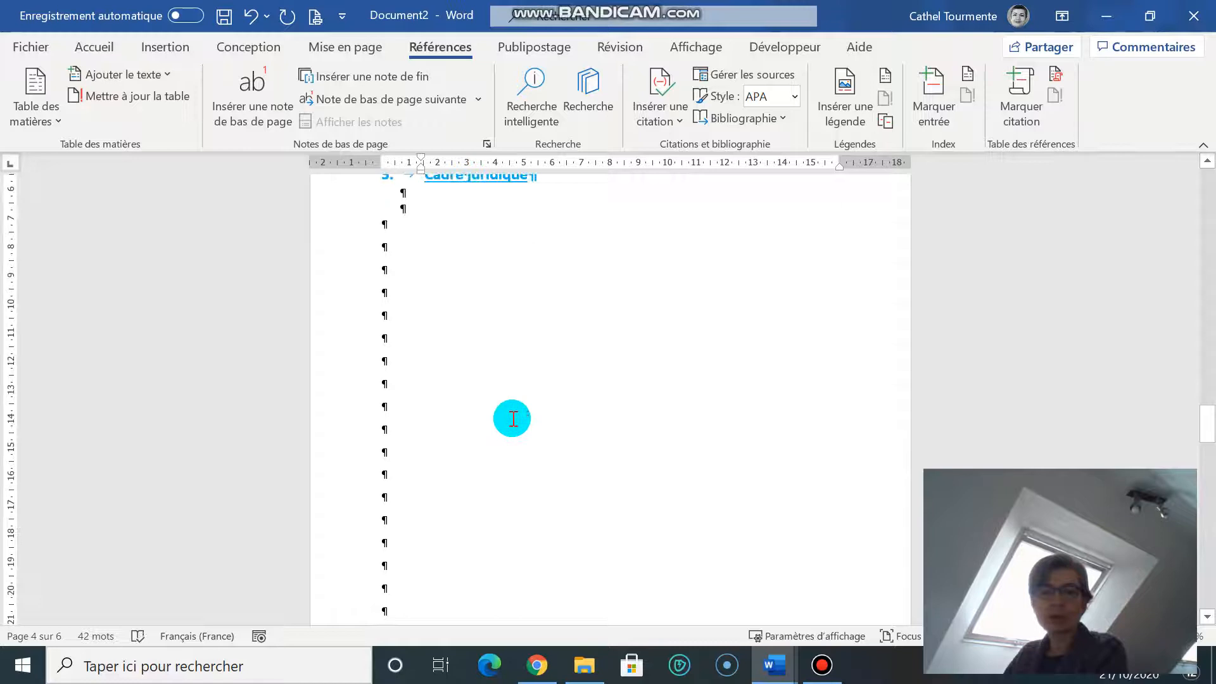
{"action": "scroll", "coordinate": [551, 380], "scroll_direction": "up", "scroll_amount": 15}
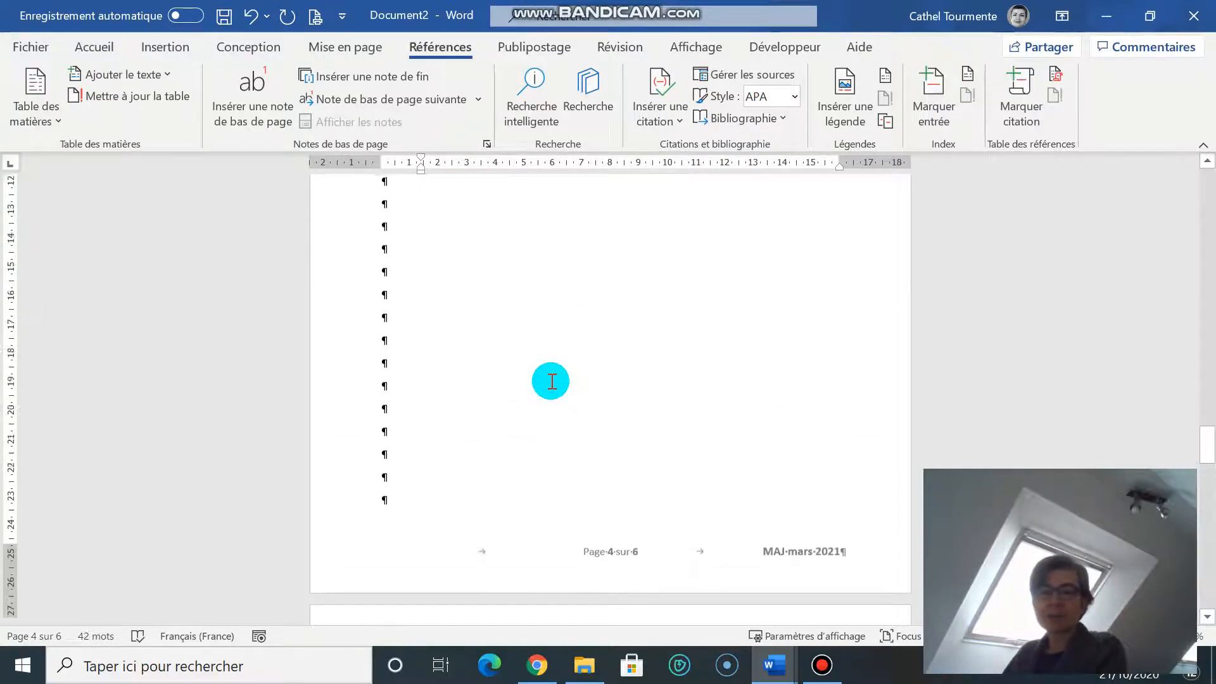
{"action": "scroll", "coordinate": [551, 380], "scroll_direction": "up", "scroll_amount": 8}
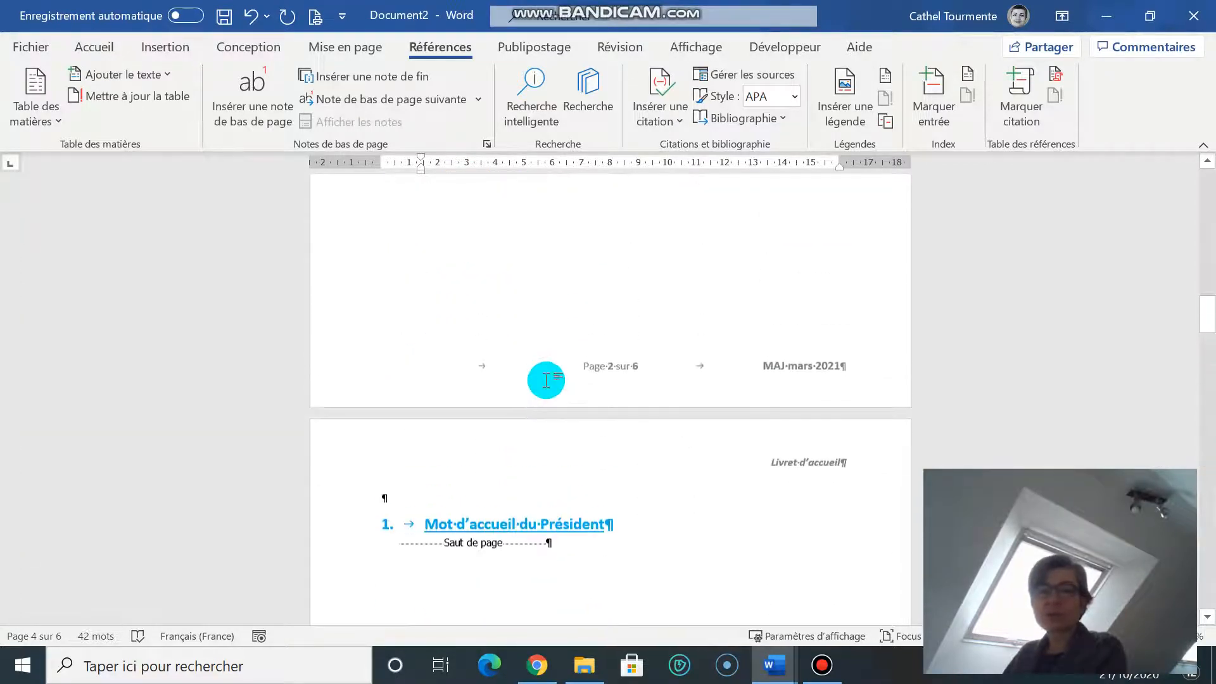
Step: Update the entire table of contents and confirm Cadre juridique now shows page 4
{"action": "left_click", "coordinate": [550, 380]}
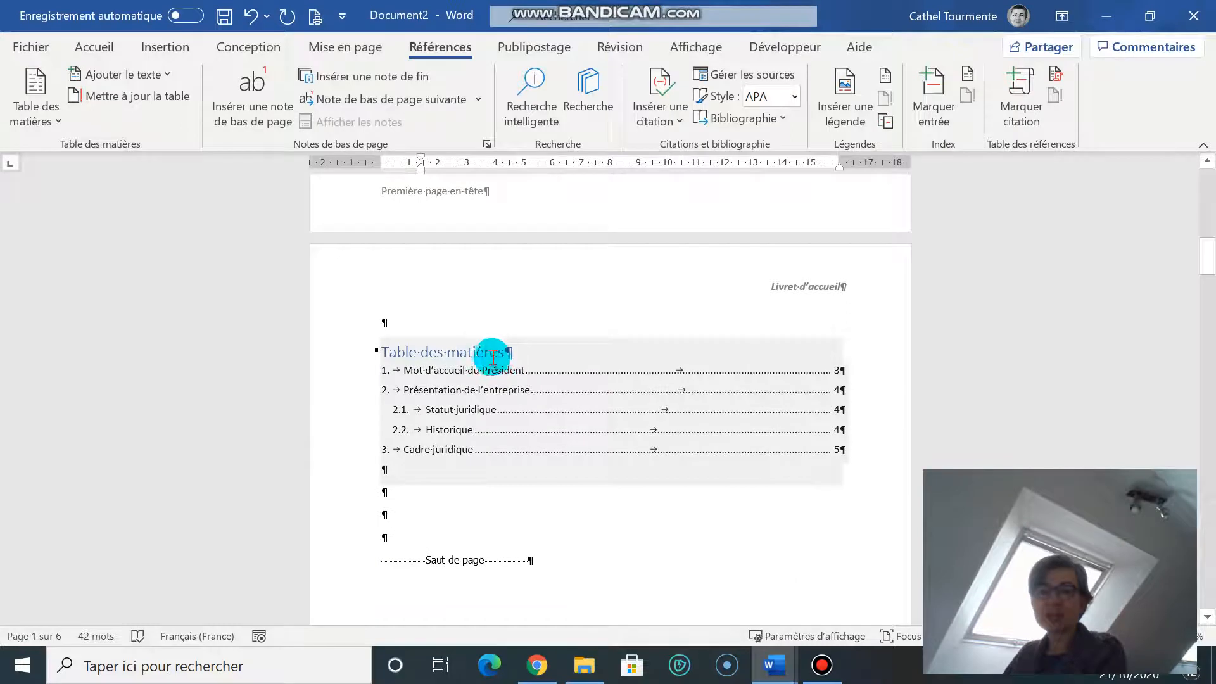
{"action": "left_click", "coordinate": [457, 353]}
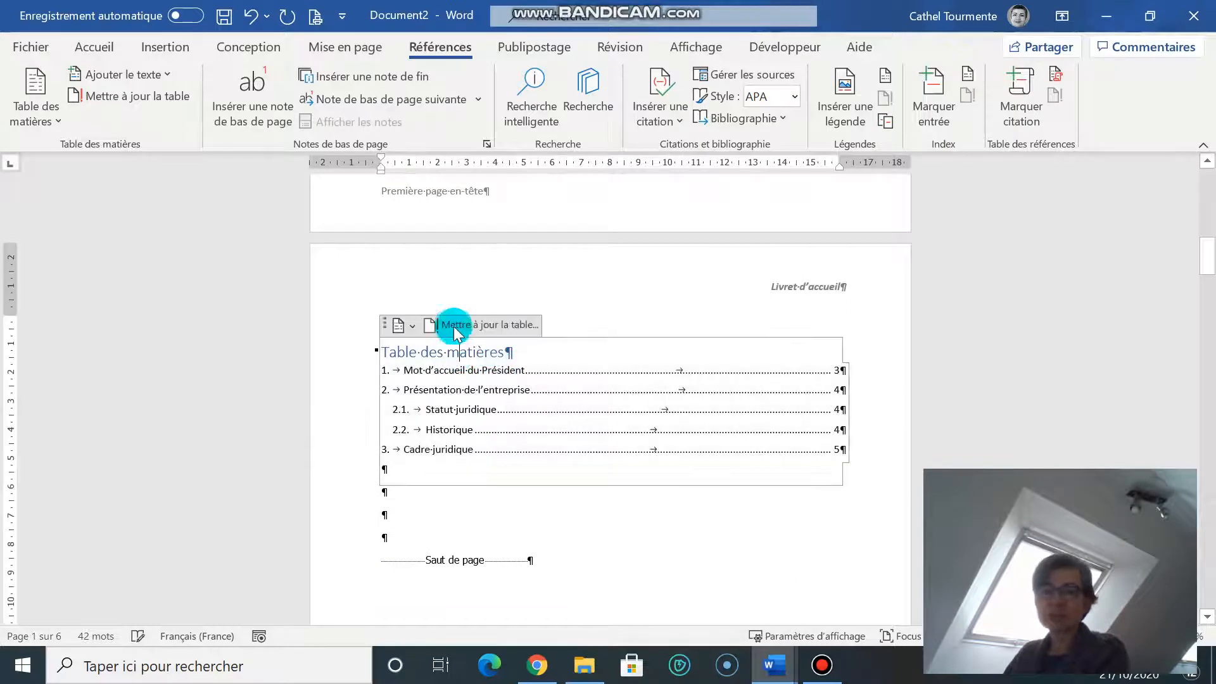
{"action": "left_click", "coordinate": [506, 325]}
{"action": "left_click", "coordinate": [528, 329]}
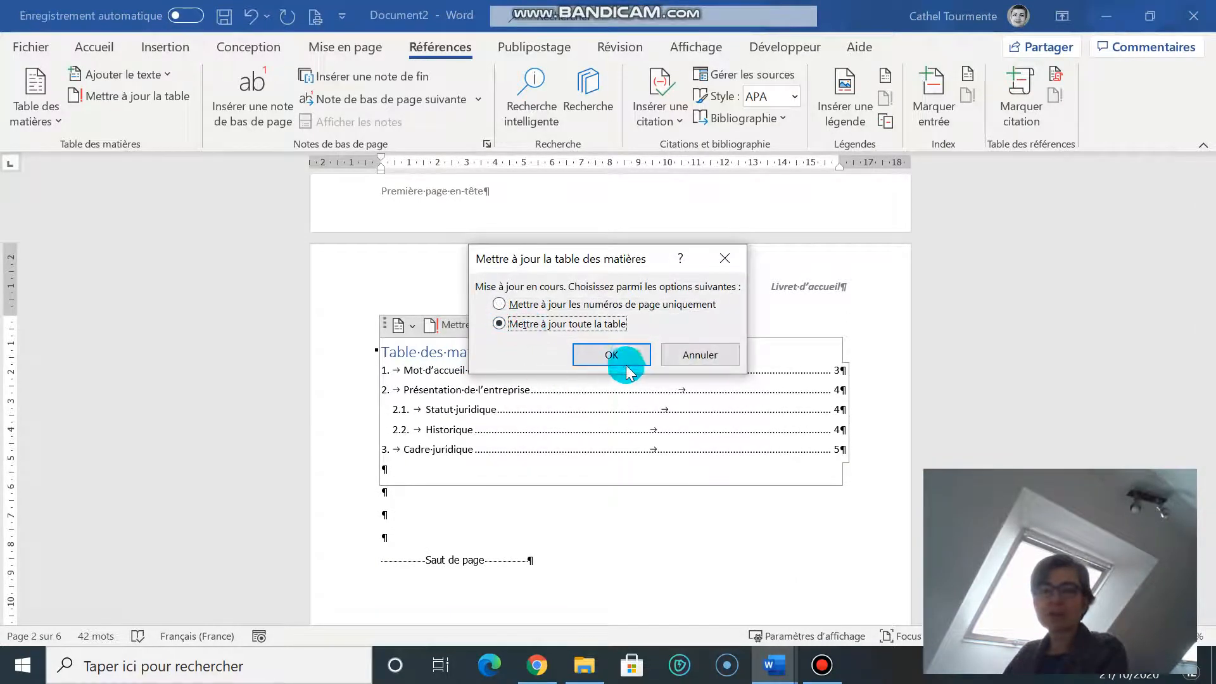
{"action": "left_click", "coordinate": [624, 352]}
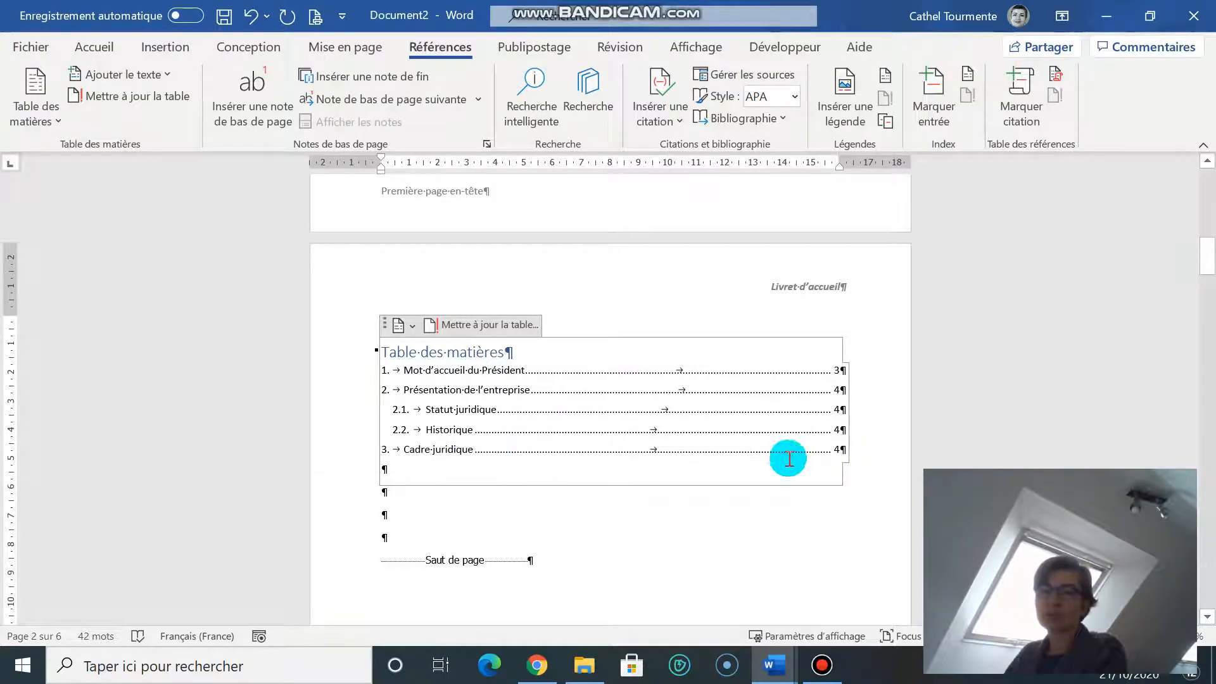
{"action": "left_click", "coordinate": [842, 451]}
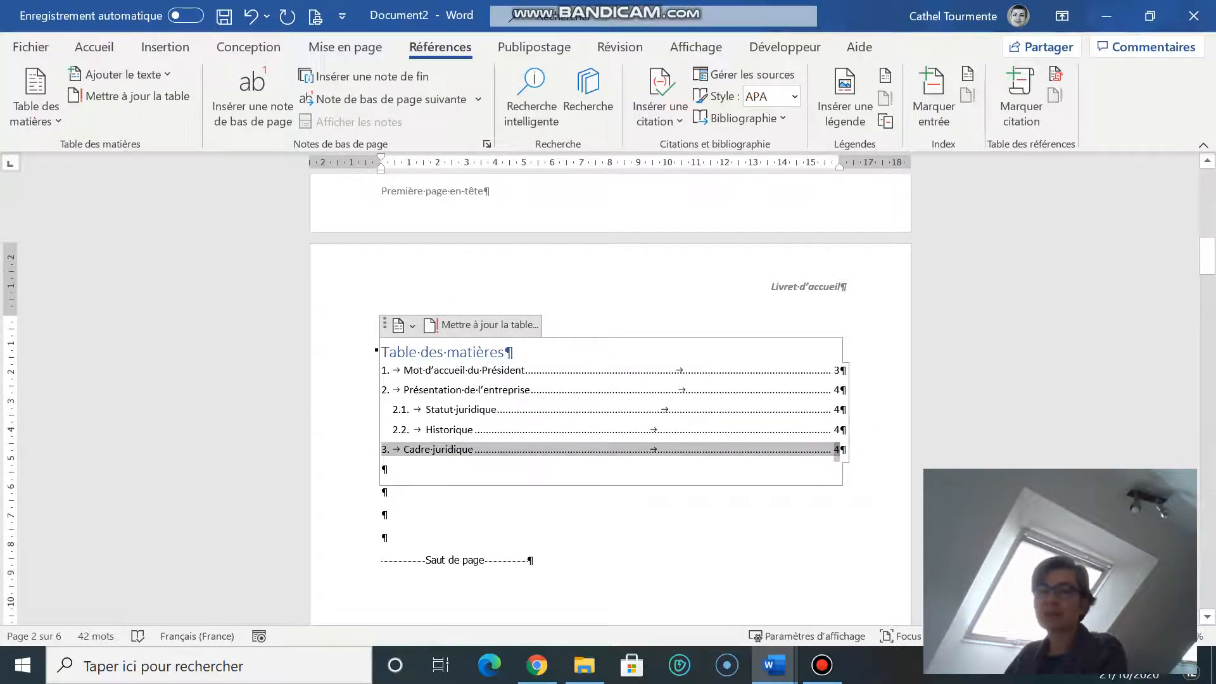
Step: Review the refreshed table of contents, briefly visiting the File screen and References tab
{"action": "left_click", "coordinate": [630, 526]}
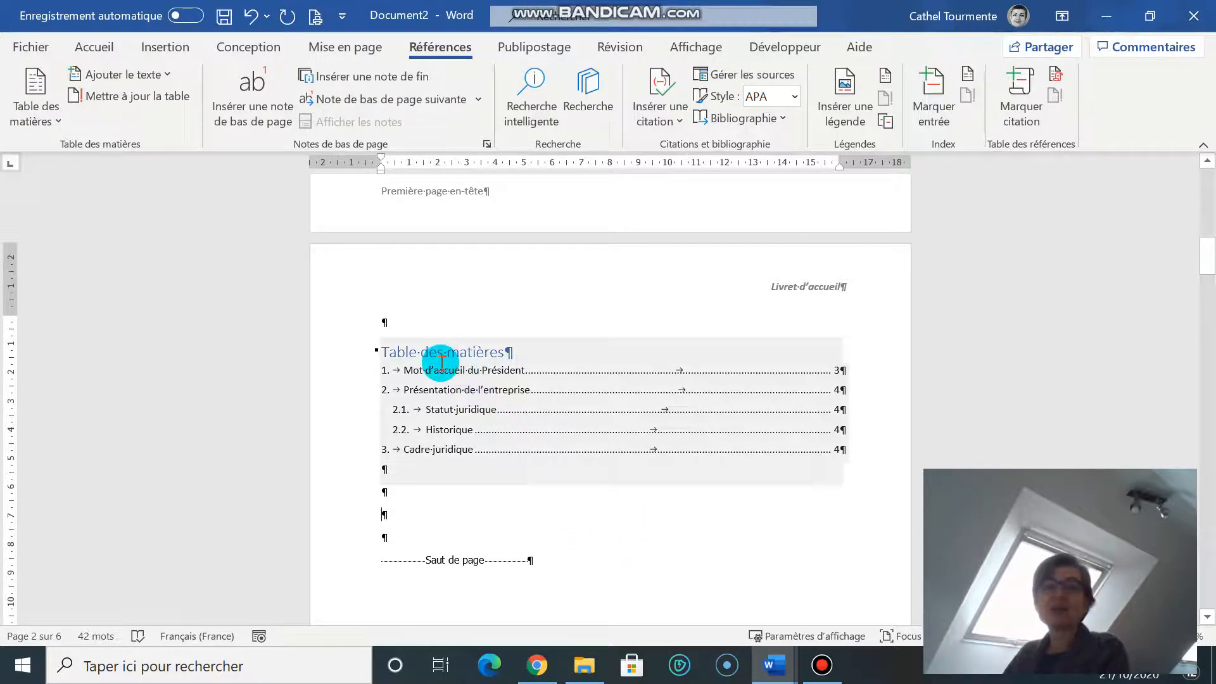
{"action": "left_click", "coordinate": [31, 47]}
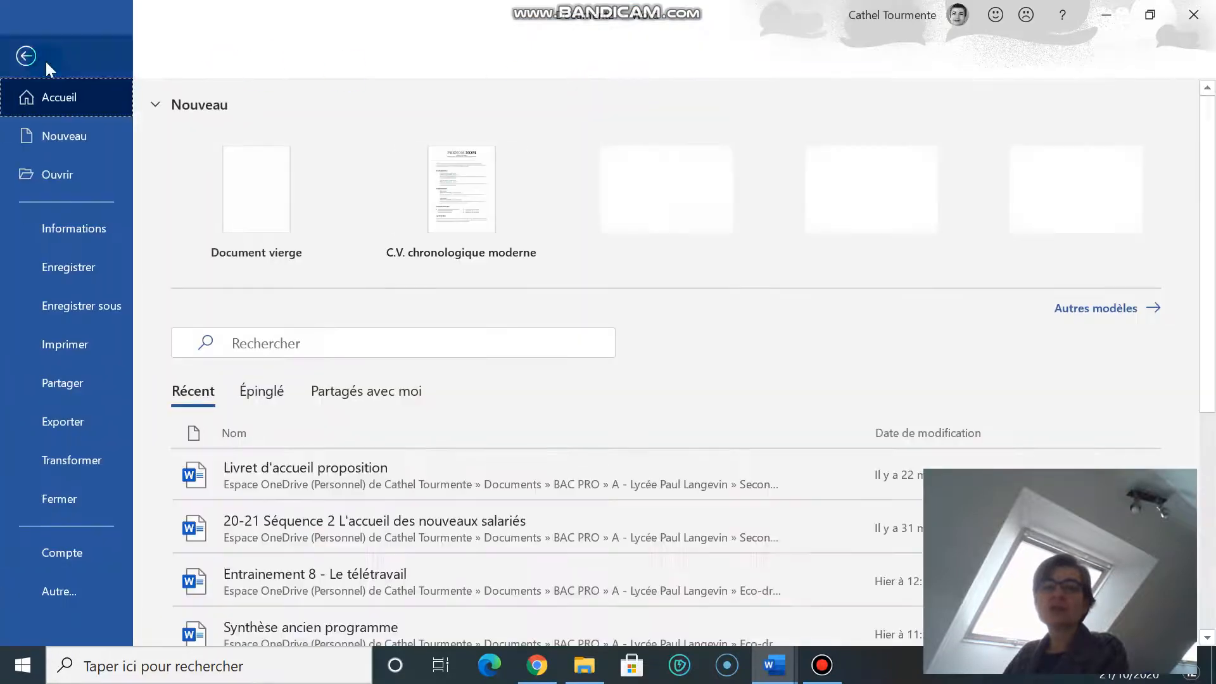
{"action": "left_click", "coordinate": [28, 54]}
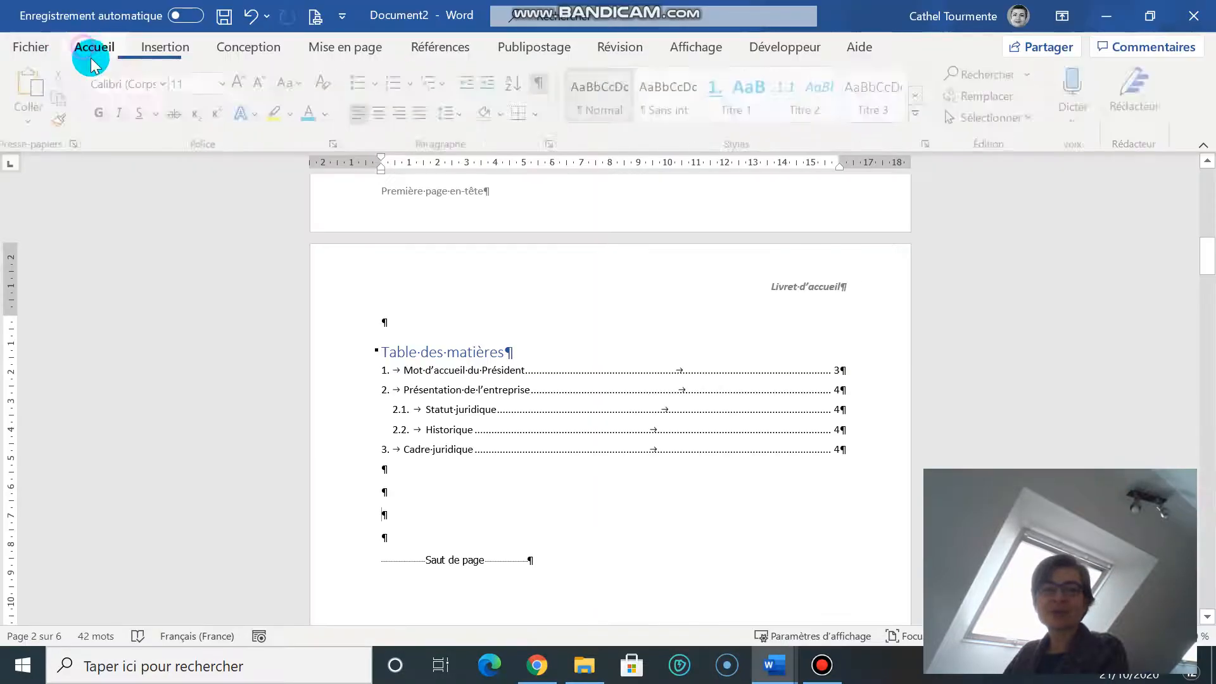
{"action": "left_click", "coordinate": [663, 120]}
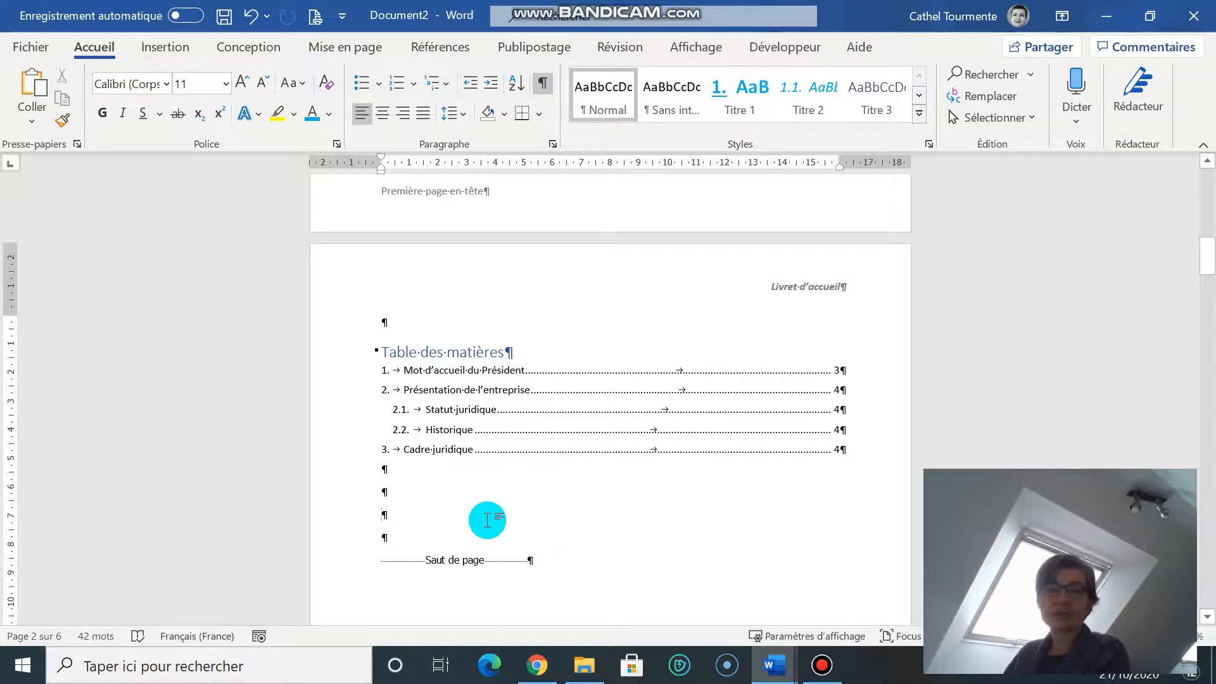
{"action": "left_click", "coordinate": [444, 51]}
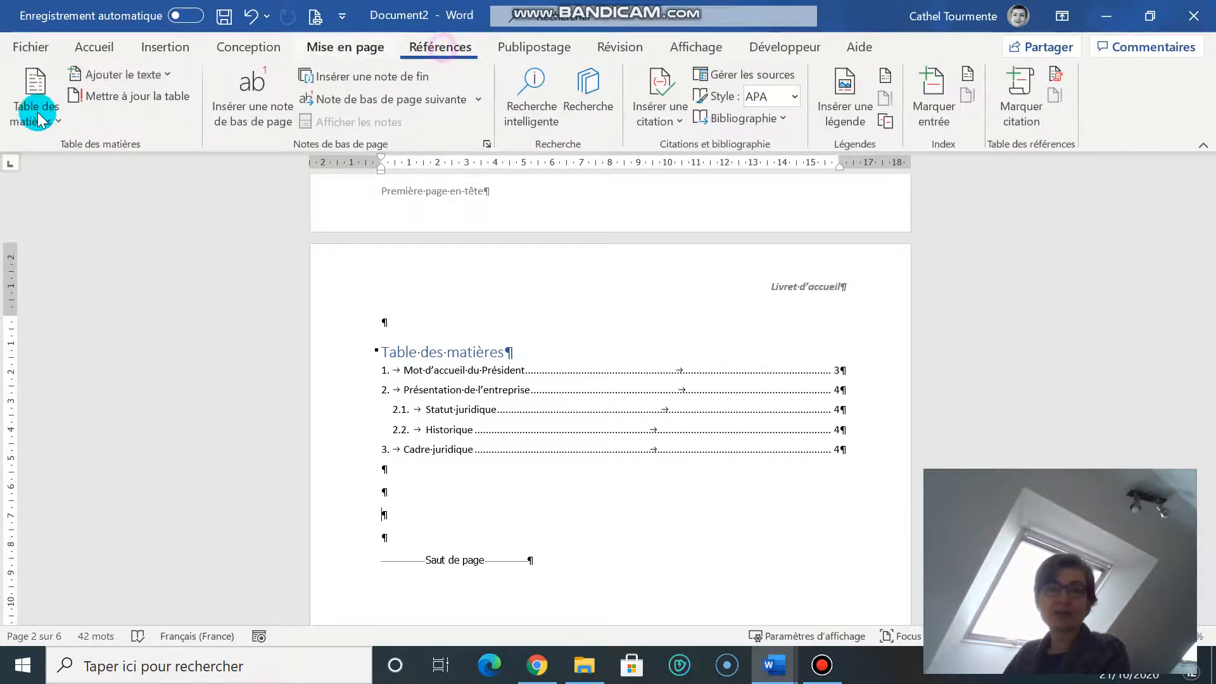
{"action": "left_click", "coordinate": [403, 472]}
{"action": "left_click", "coordinate": [407, 500]}
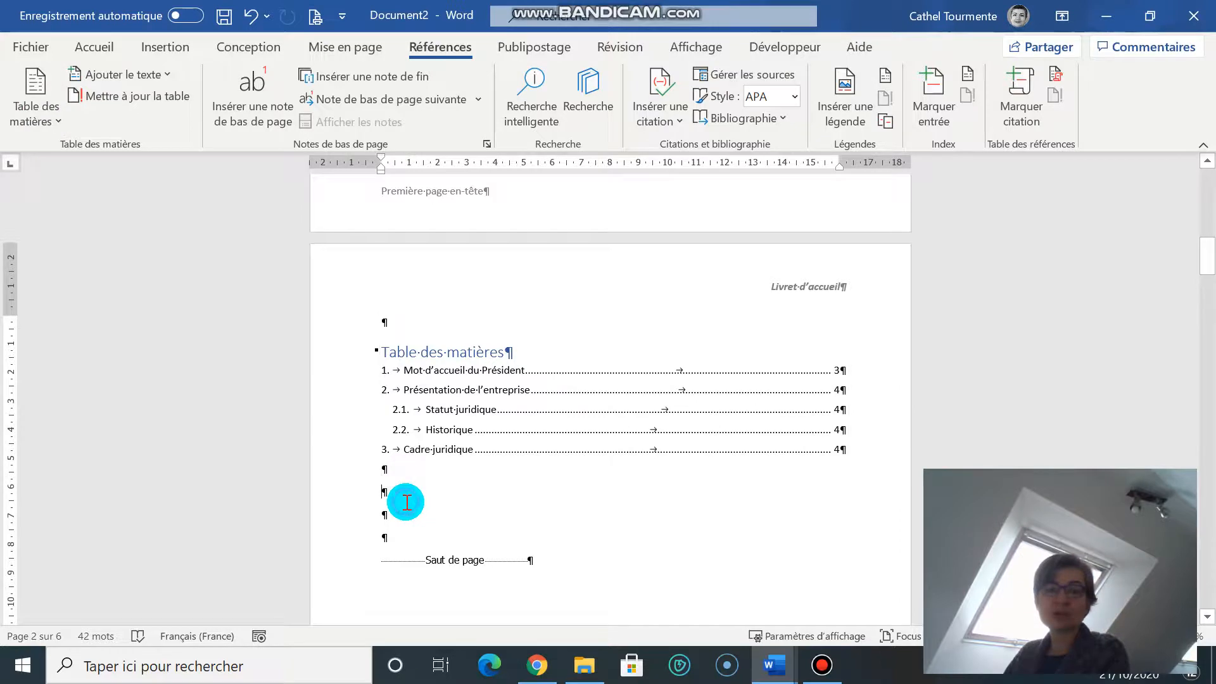